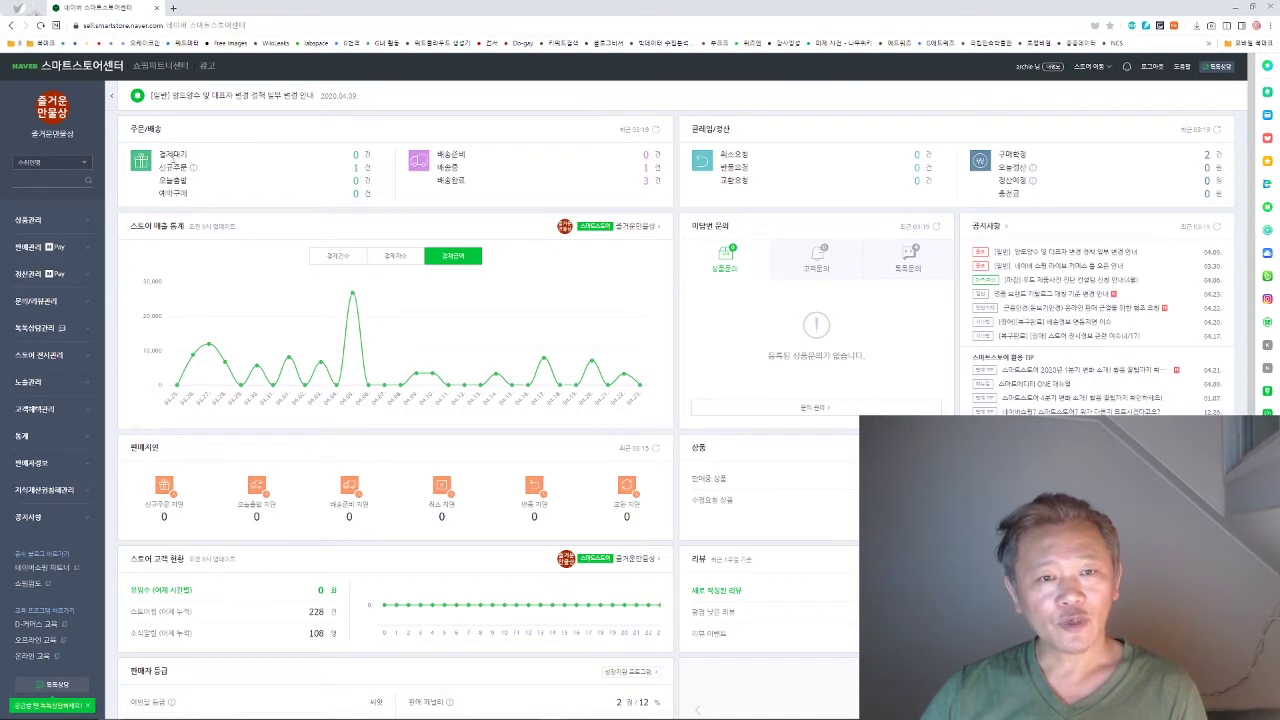
Step: Open the new orders (신규주문) list from the order and delivery summary on the dashboard
{"action": "double_click", "coordinate": [174, 159]}
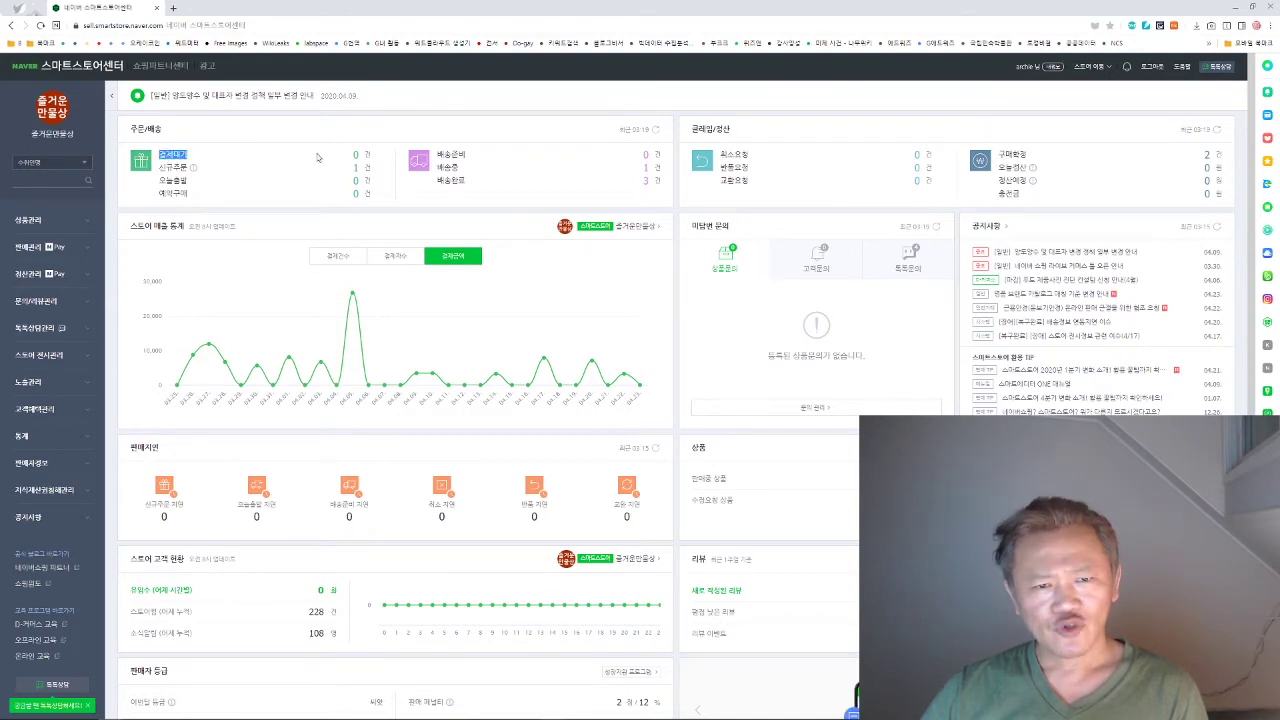
{"action": "left_click", "coordinate": [386, 138]}
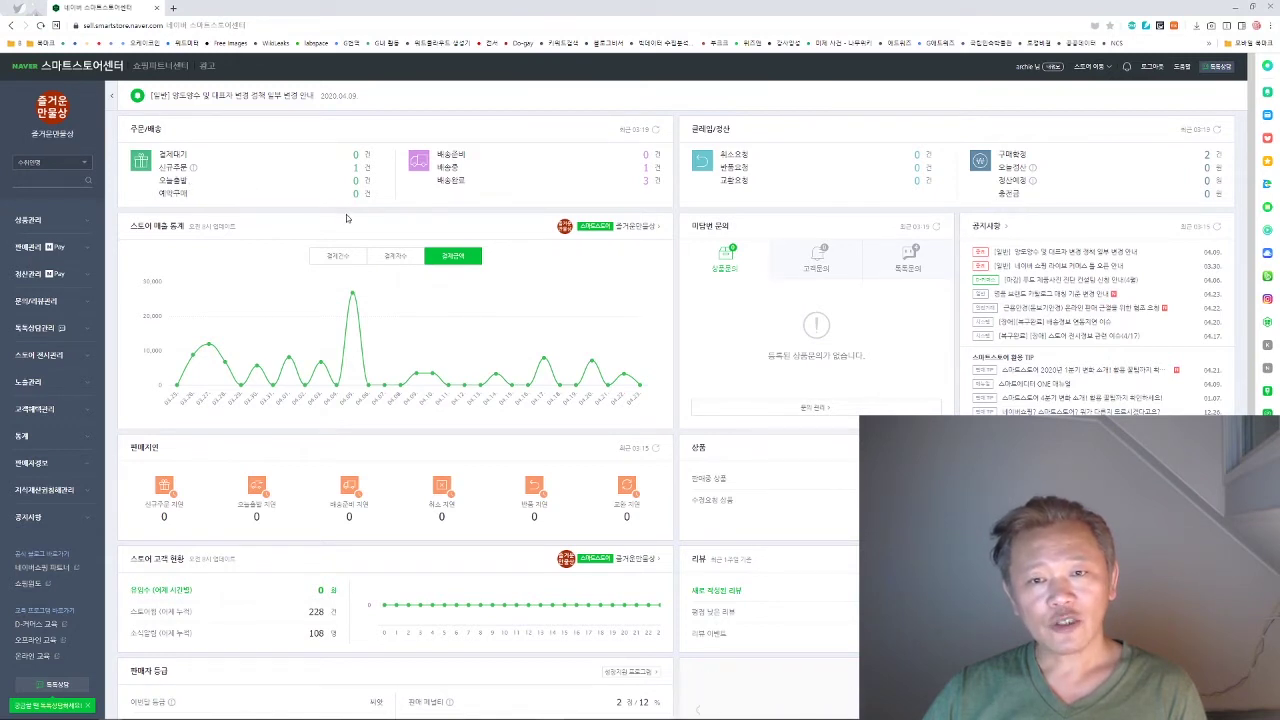
{"action": "left_click", "coordinate": [356, 175]}
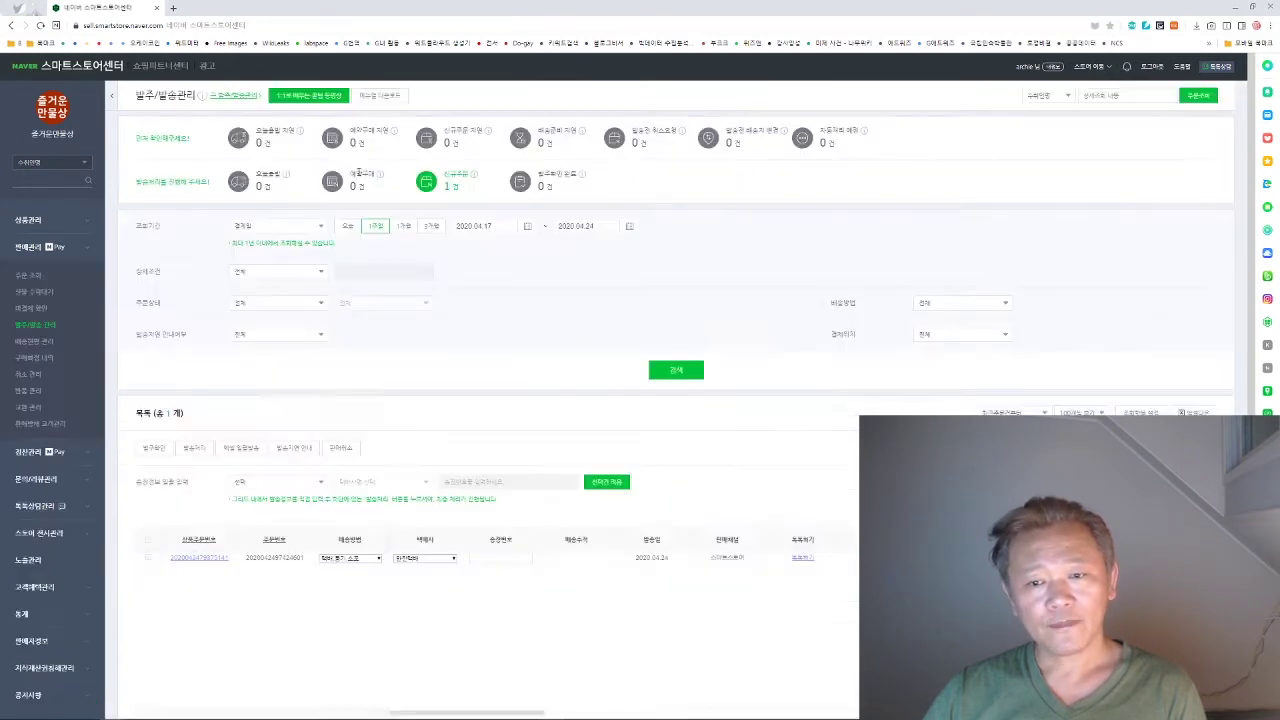
{"action": "scroll", "coordinate": [584, 430], "scroll_direction": "down", "scroll_amount": 1}
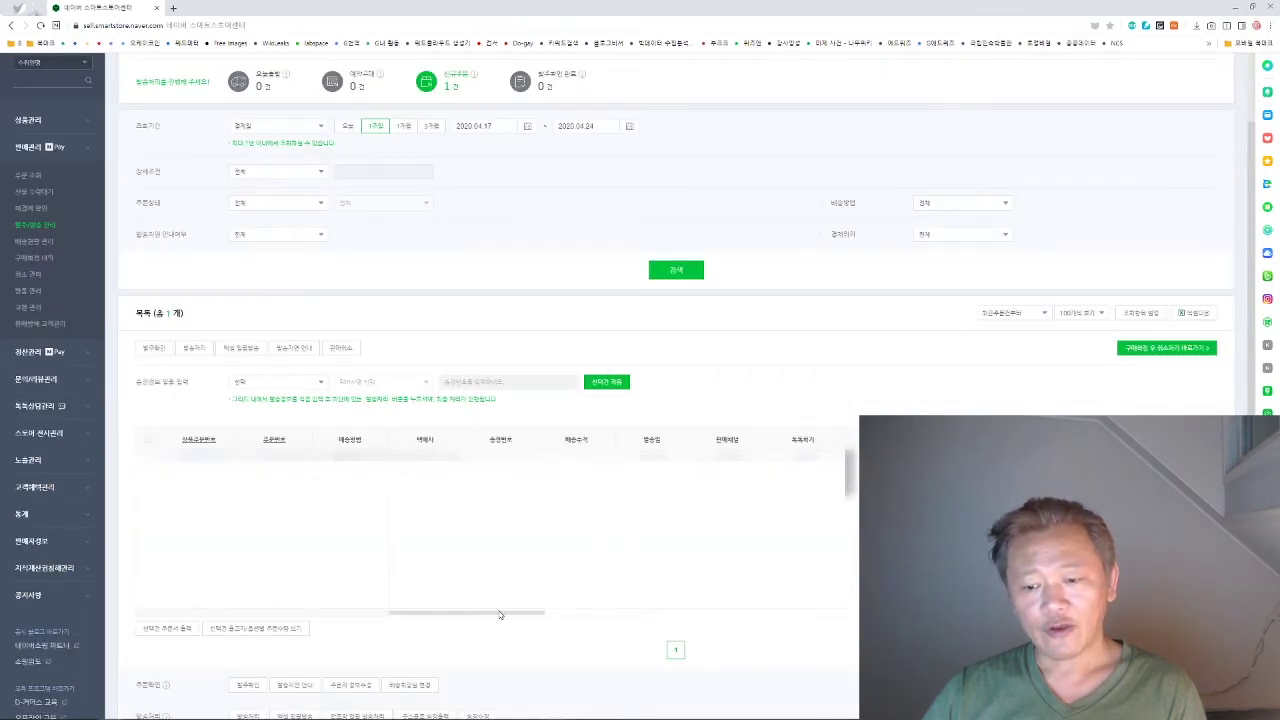
Step: Examine the new order's columns, from courier and tracking number through product, recipient contact and payment fee details
{"action": "left_click_drag", "start_coordinate": [503, 611], "coordinate": [480, 623]}
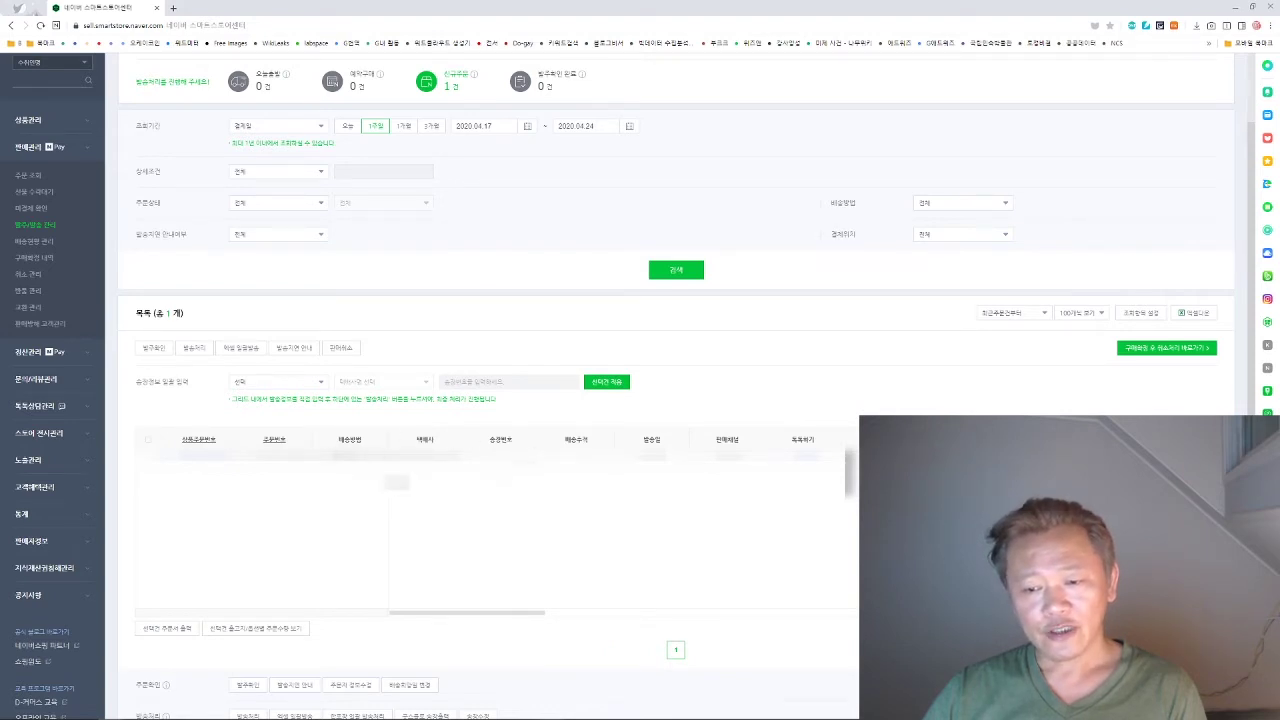
{"action": "left_click_drag", "start_coordinate": [531, 611], "coordinate": [588, 611]}
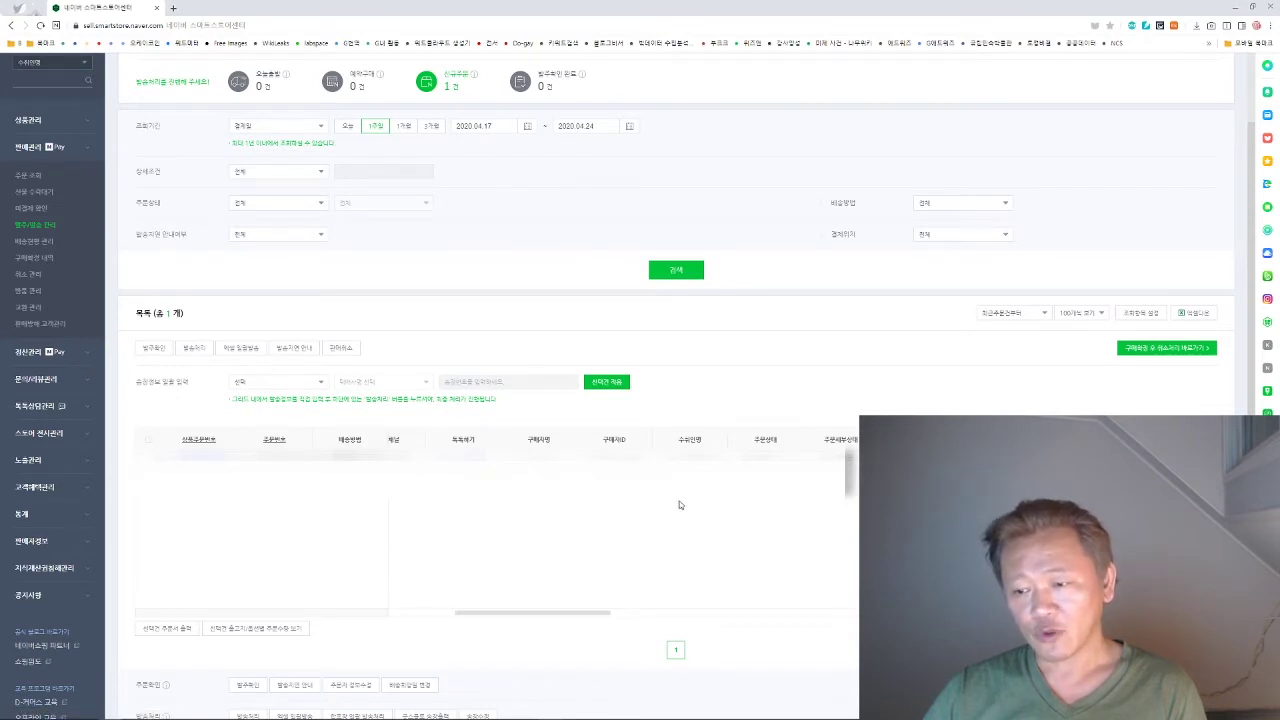
{"action": "scroll", "coordinate": [604, 582], "scroll_direction": "right", "scroll_amount": 3}
{"action": "left_click", "coordinate": [700, 456]}
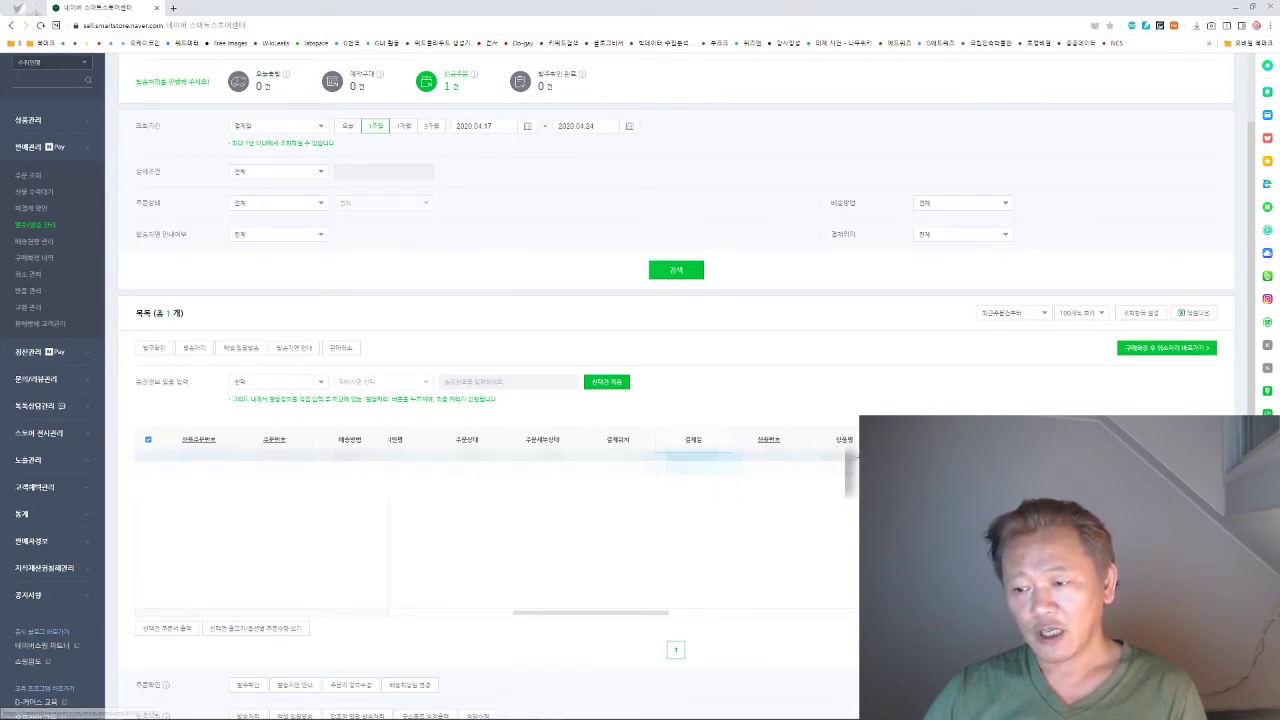
{"action": "left_click_drag", "start_coordinate": [630, 611], "coordinate": [850, 611]}
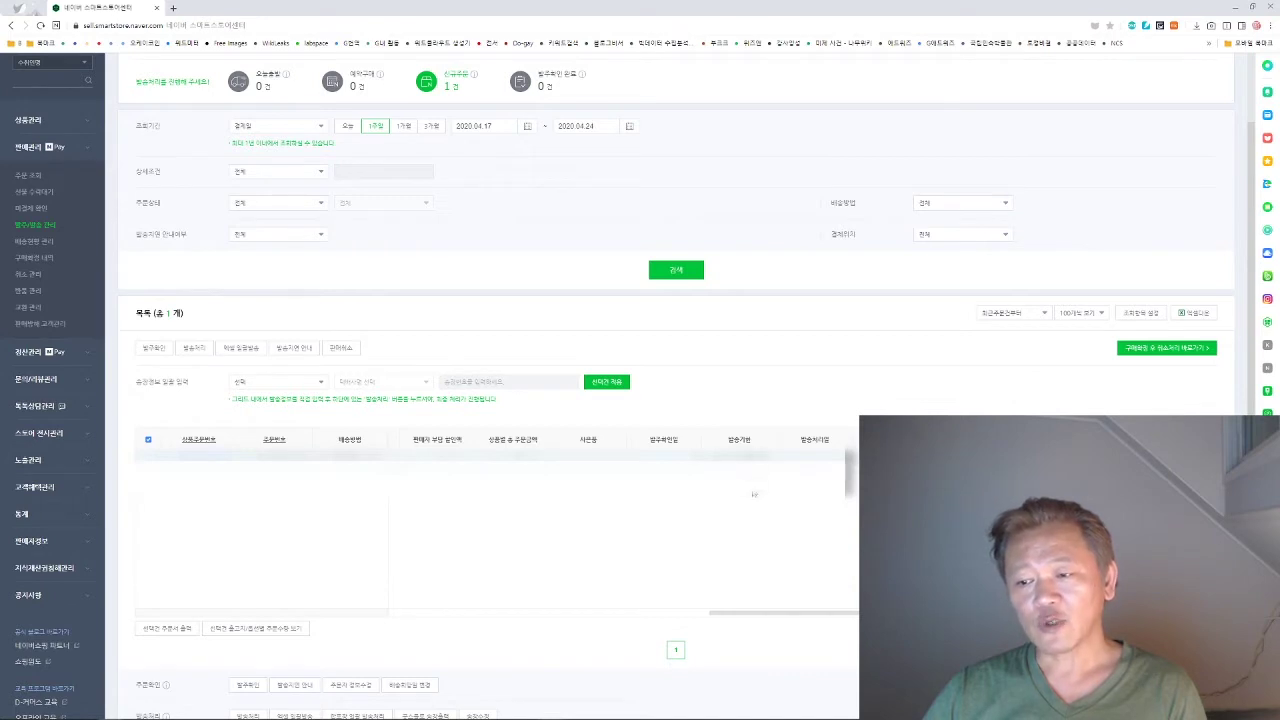
{"action": "left_click_drag", "start_coordinate": [778, 610], "coordinate": [823, 549]}
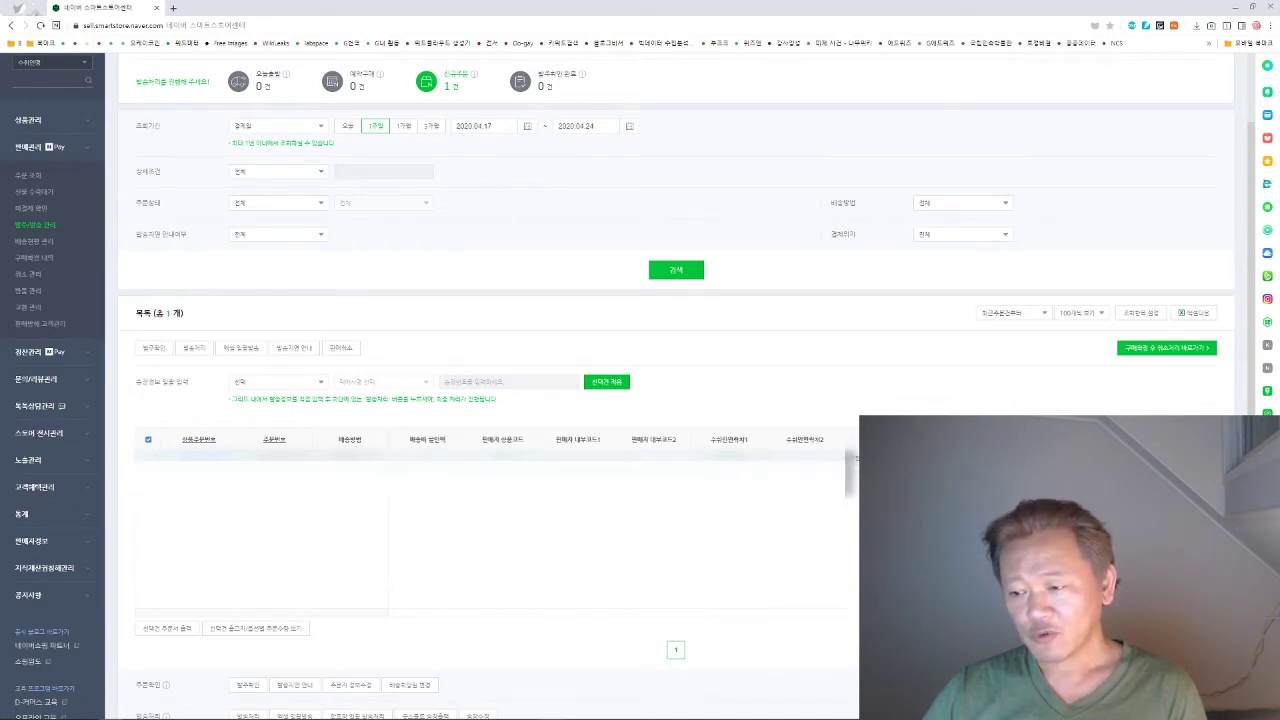
{"action": "scroll", "coordinate": [490, 440], "scroll_direction": "right", "scroll_amount": 10}
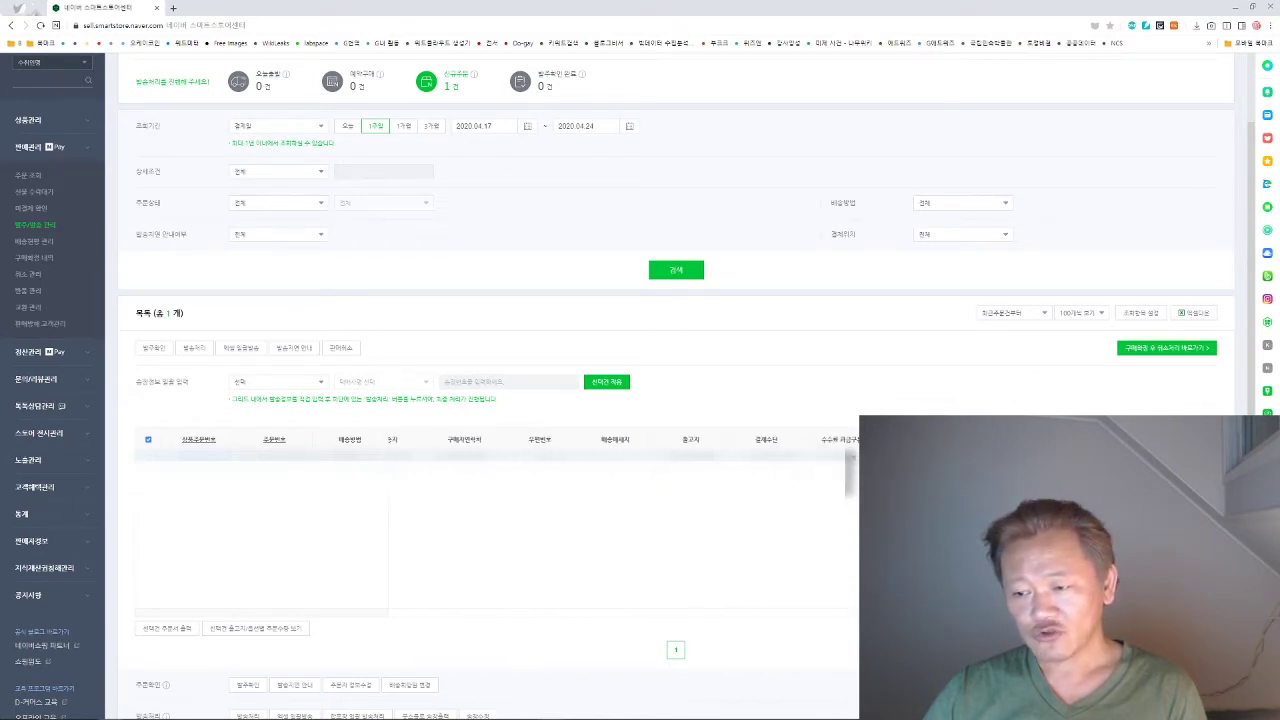
{"action": "scroll", "coordinate": [490, 440], "scroll_direction": "right", "scroll_amount": 5}
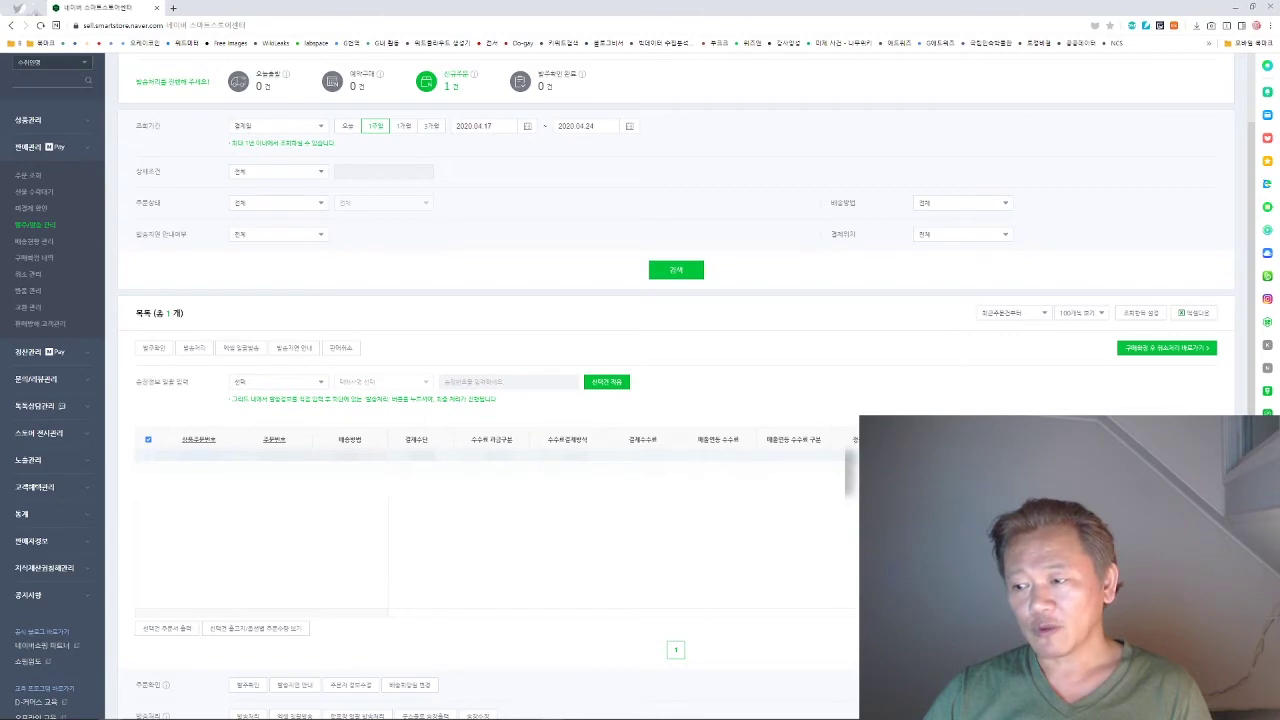
{"action": "scroll", "coordinate": [640, 400], "scroll_direction": "up", "scroll_amount": 1}
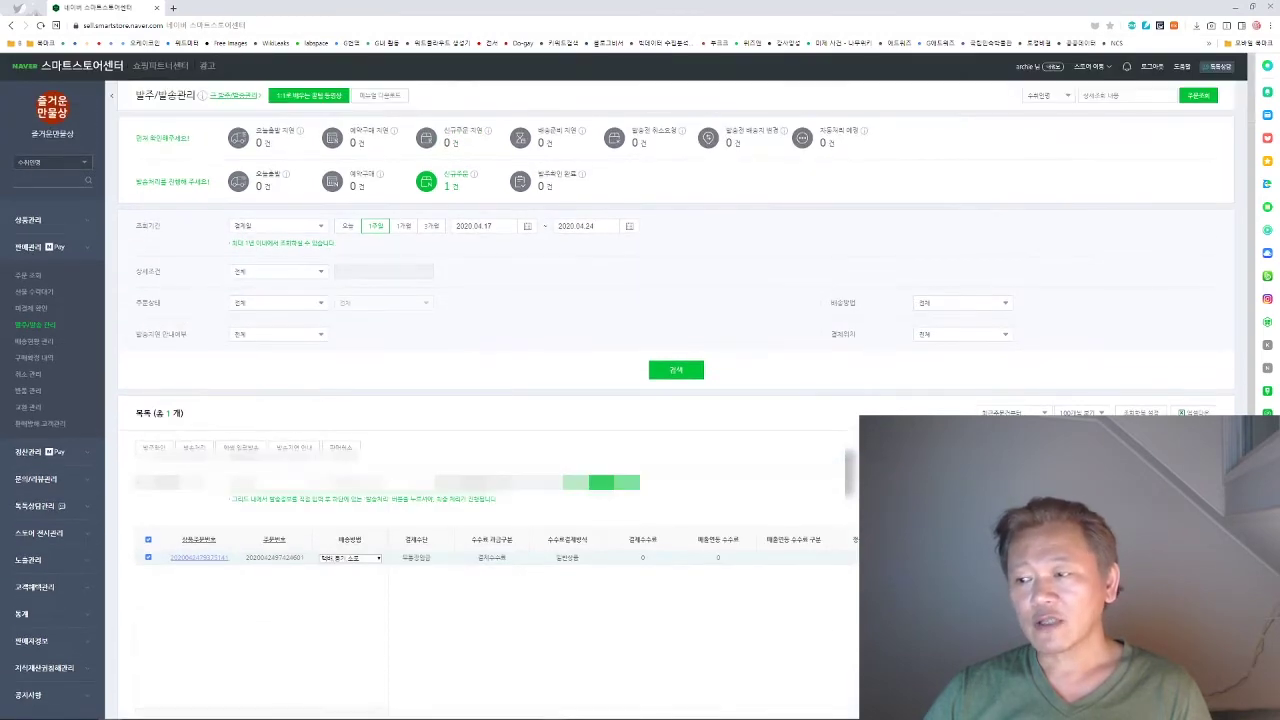
{"action": "scroll", "coordinate": [640, 400], "scroll_direction": "down", "scroll_amount": 3}
{"action": "left_click_drag", "start_coordinate": [760, 420], "coordinate": [420, 422]}
{"action": "scroll", "coordinate": [124, 270], "scroll_direction": "up", "scroll_amount": 1}
{"action": "scroll", "coordinate": [124, 270], "scroll_direction": "up", "scroll_amount": 3}
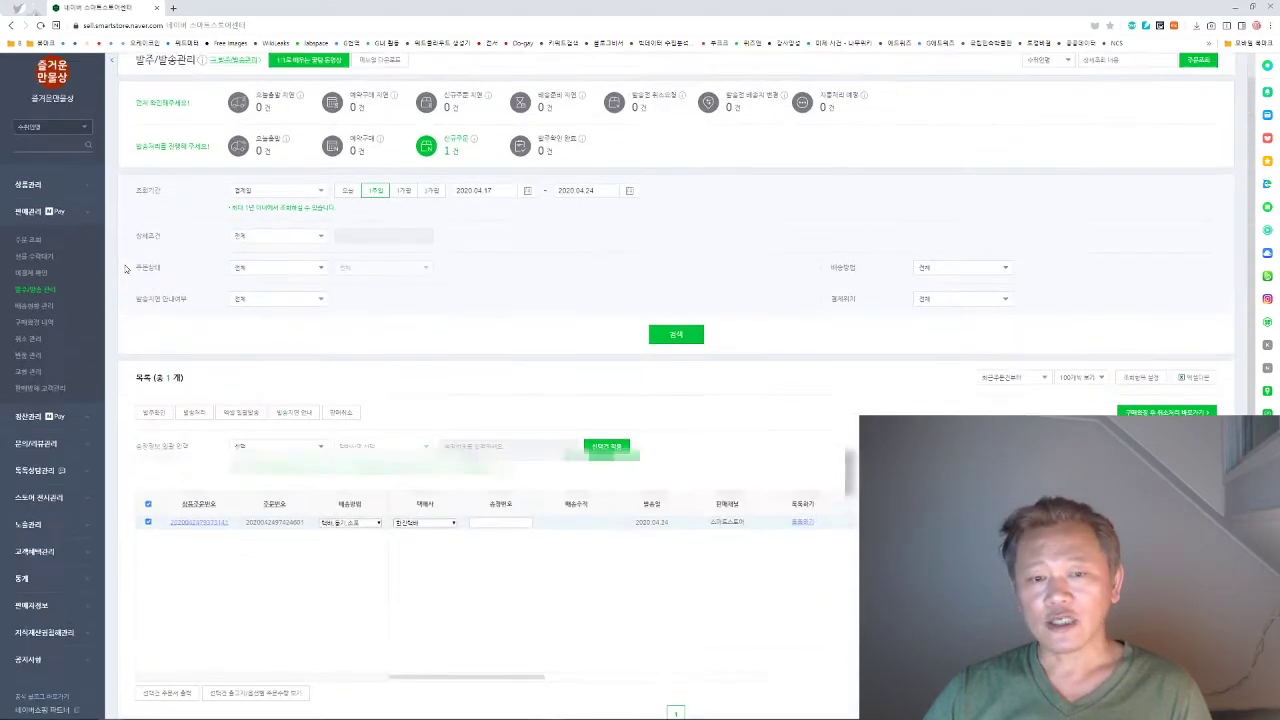
{"action": "scroll", "coordinate": [551, 387], "scroll_direction": "down", "scroll_amount": 1}
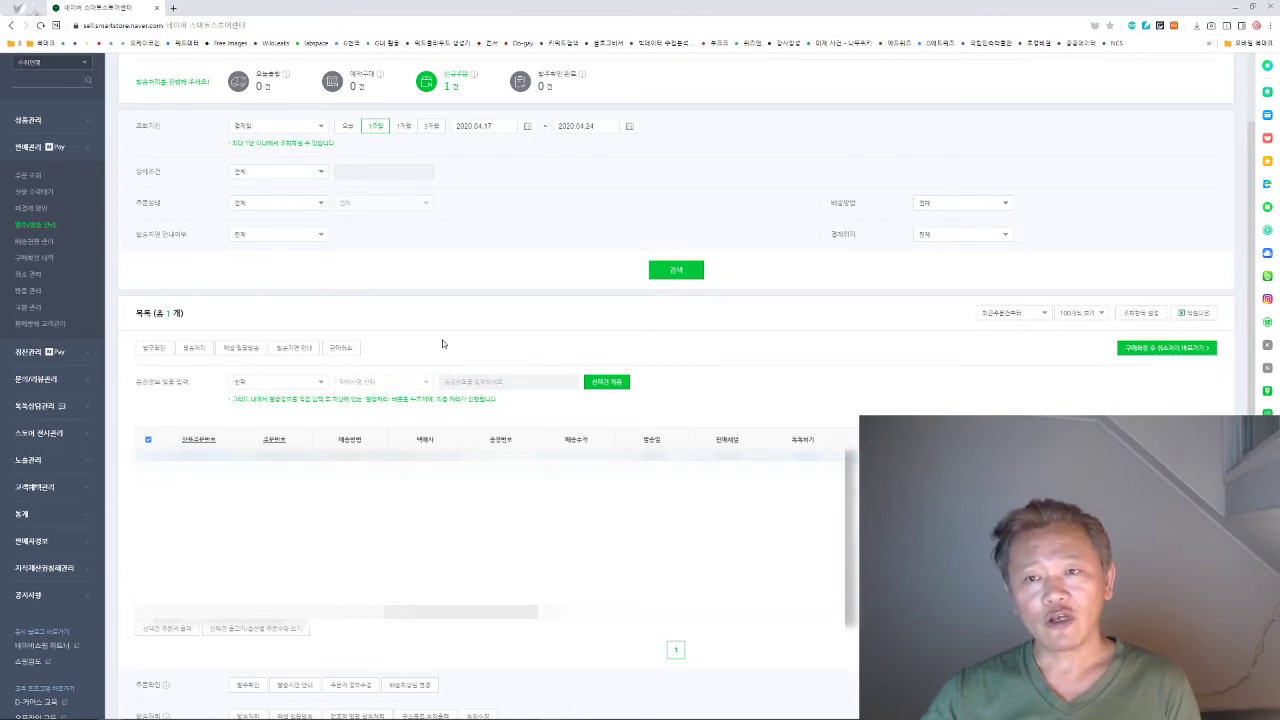
{"action": "scroll", "coordinate": [443, 344], "scroll_direction": "up", "scroll_amount": 1}
{"action": "scroll", "coordinate": [424, 172], "scroll_direction": "up", "scroll_amount": 2}
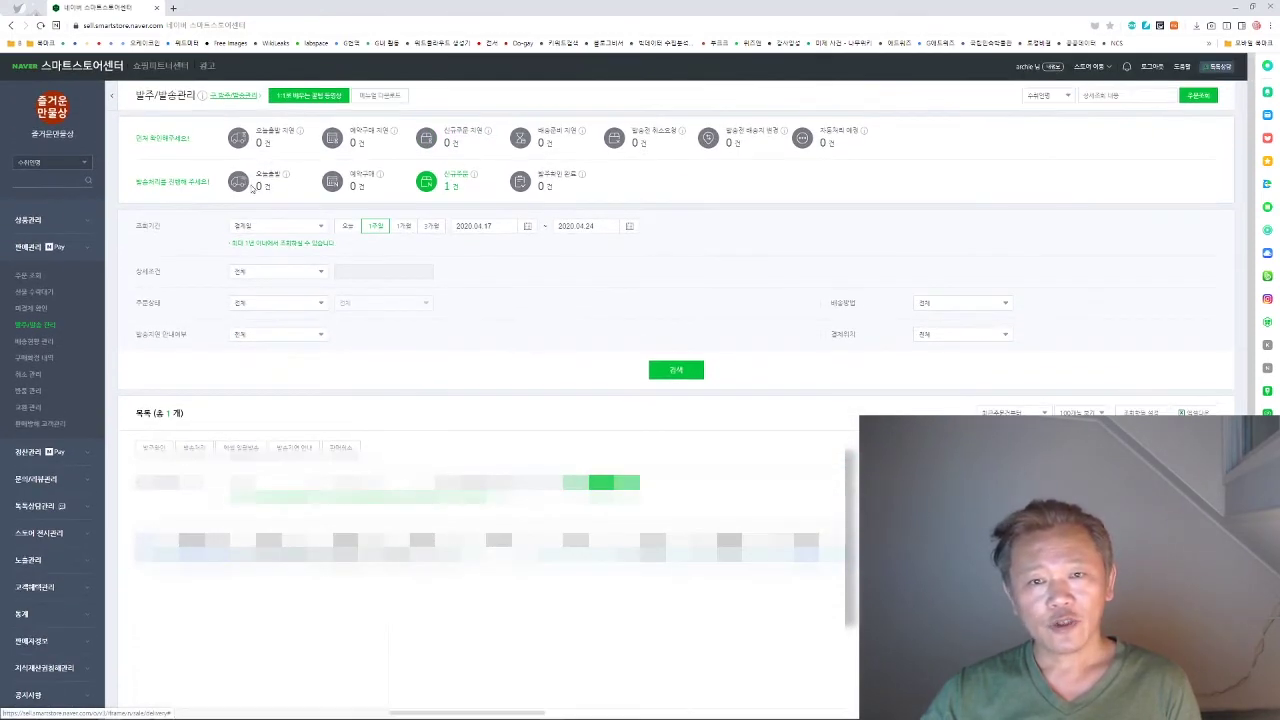
Step: Return to the seller center's home dashboard and reopen the new orders (신규주문) list
{"action": "left_click", "coordinate": [66, 70]}
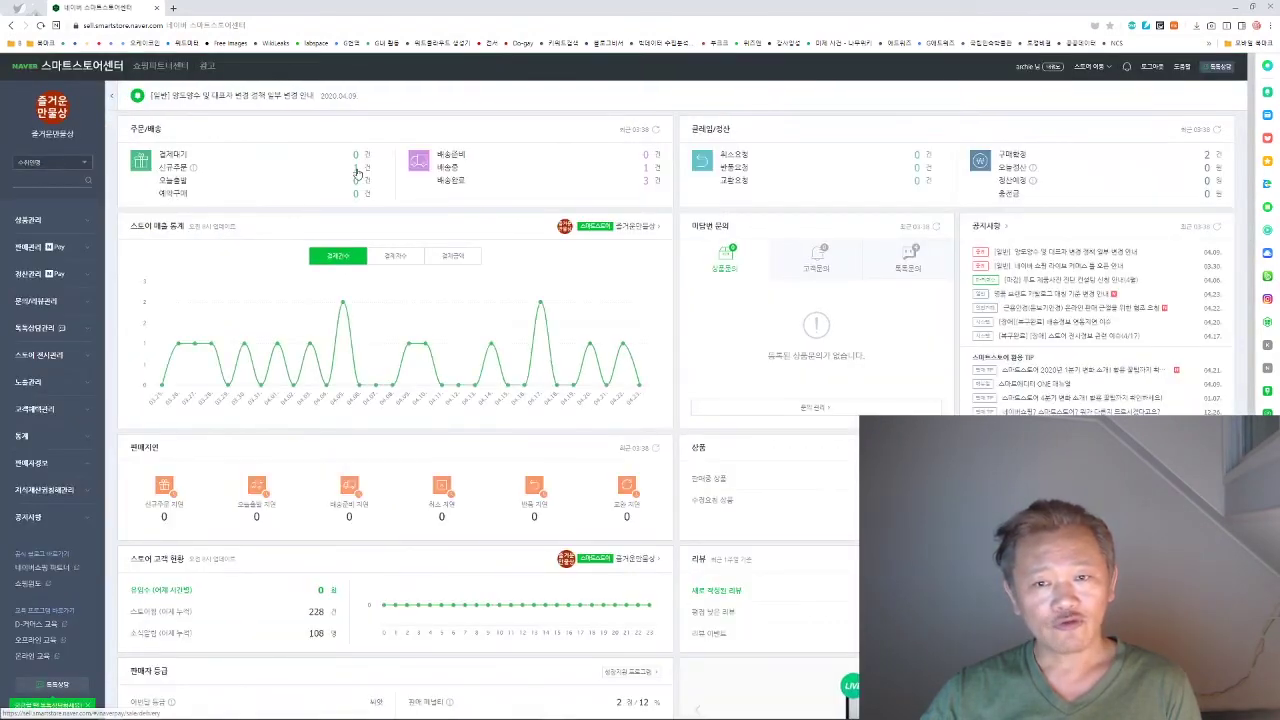
{"action": "left_click", "coordinate": [355, 167]}
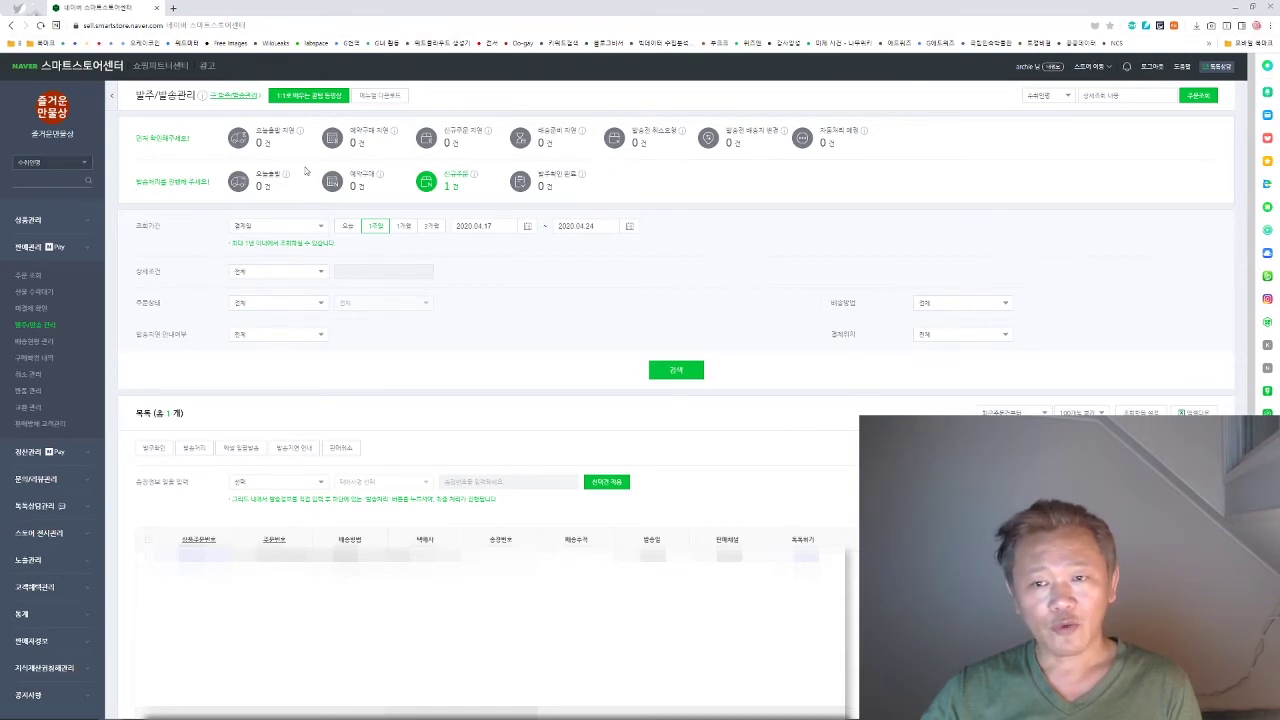
{"action": "scroll", "coordinate": [240, 597], "scroll_direction": "down", "scroll_amount": 1}
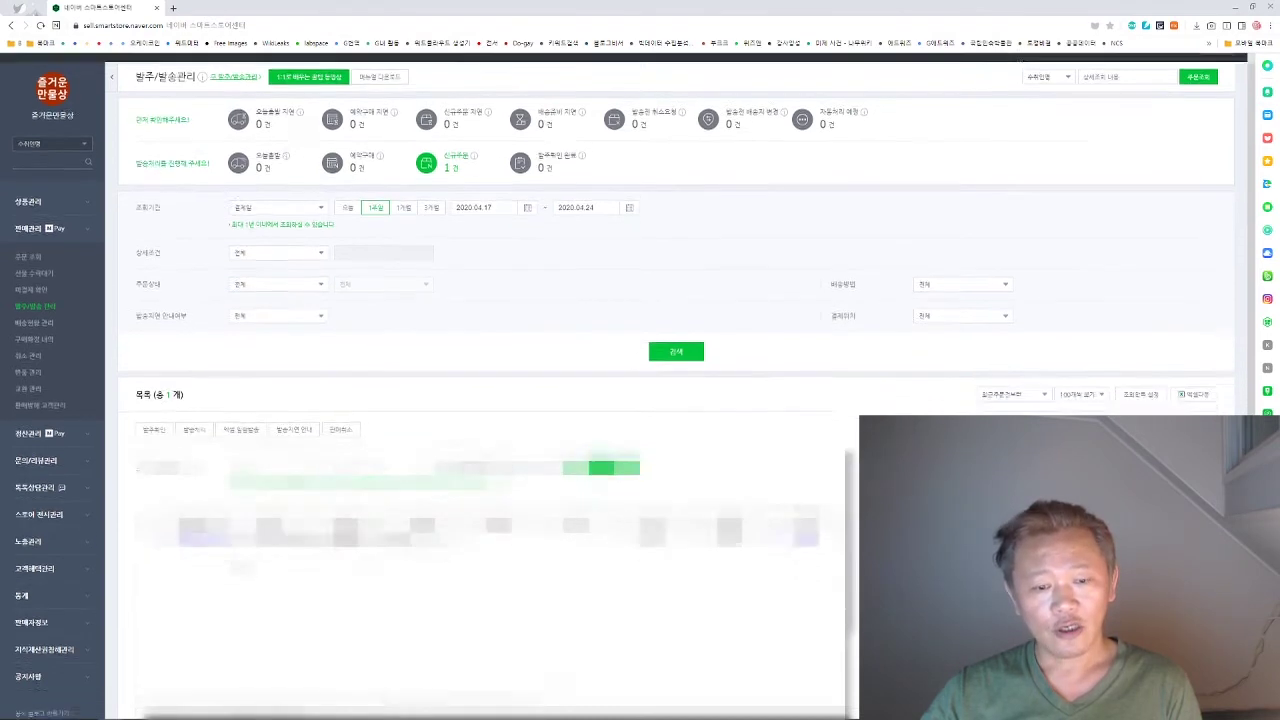
Step: Select all listed new orders and process their order confirmation (발주확인)
{"action": "scroll", "coordinate": [145, 445], "scroll_direction": "down", "scroll_amount": 2}
{"action": "left_click", "coordinate": [147, 440]}
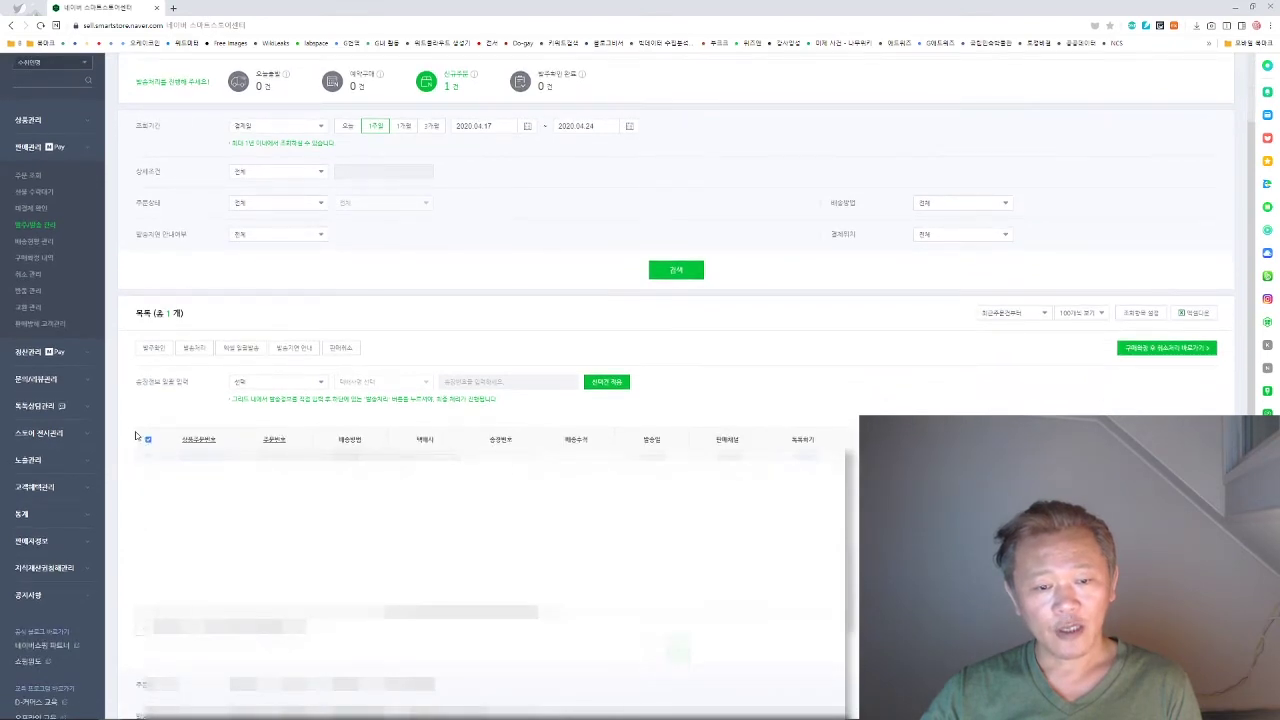
{"action": "left_click", "coordinate": [153, 348]}
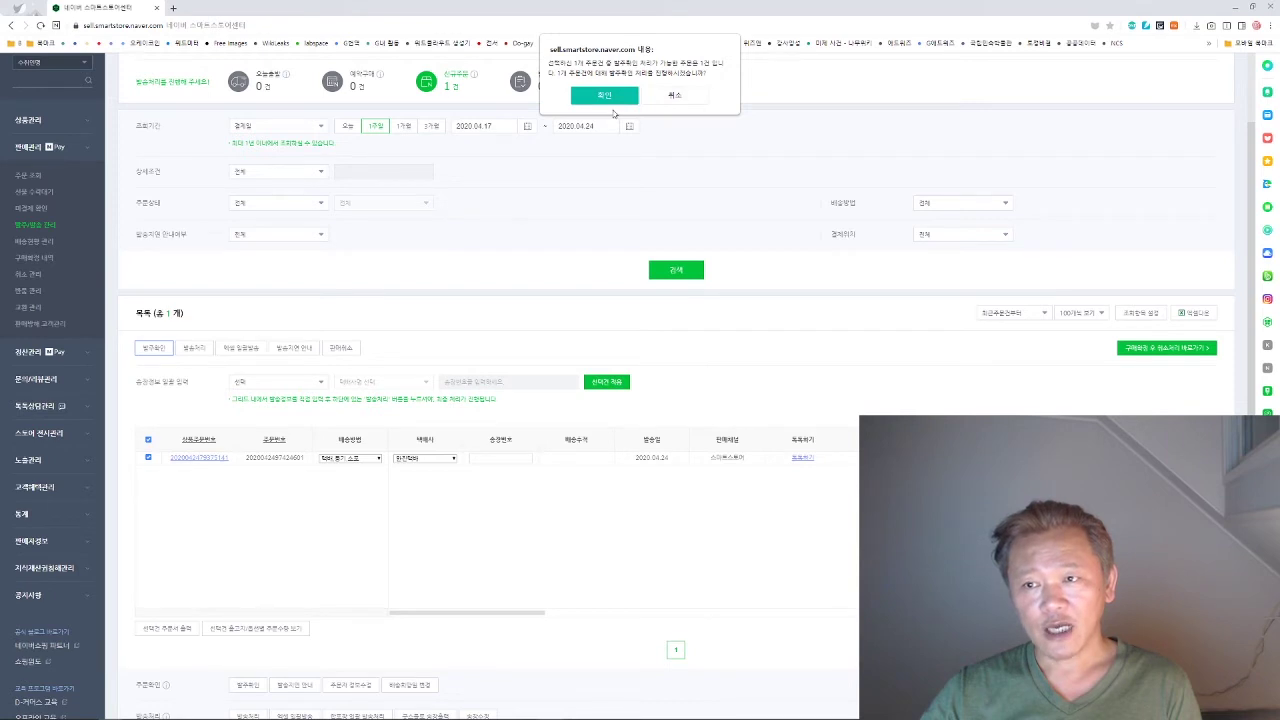
{"action": "left_click", "coordinate": [612, 97]}
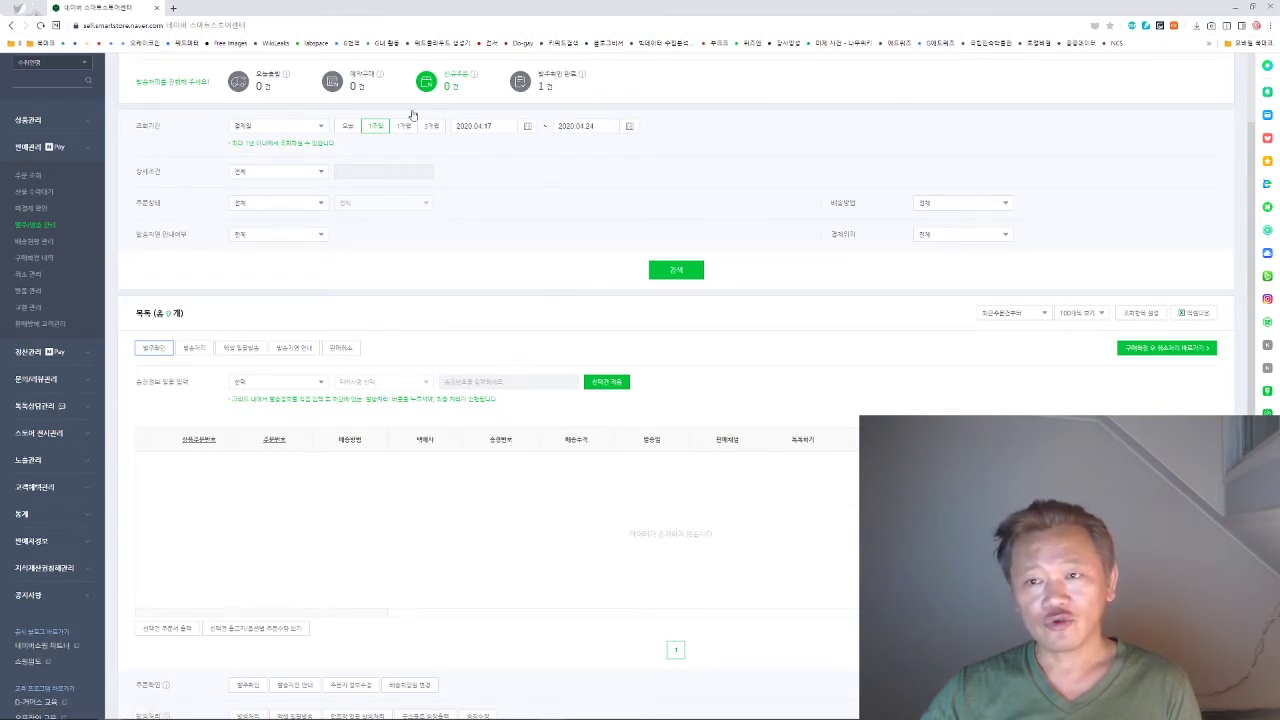
Step: List the confirmed orders (발주확인 완료), select all of them and download the selection as an Excel file
{"action": "left_click", "coordinate": [543, 88]}
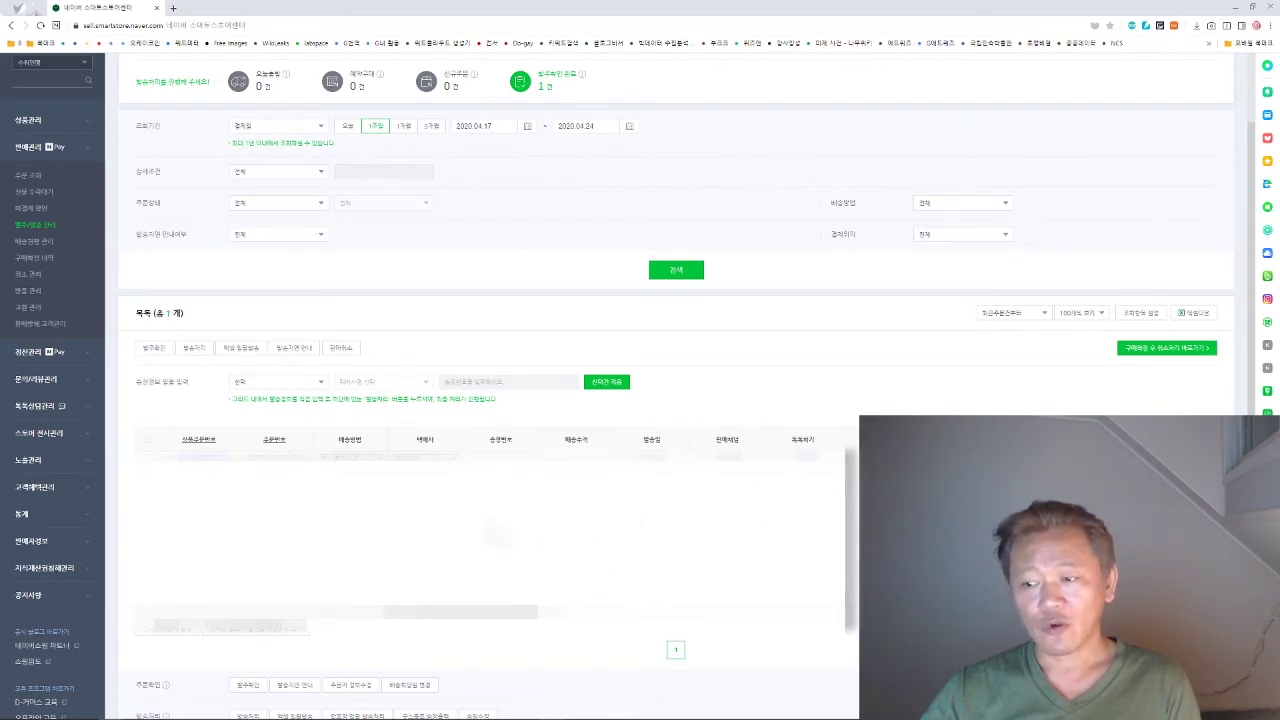
{"action": "left_click", "coordinate": [148, 440]}
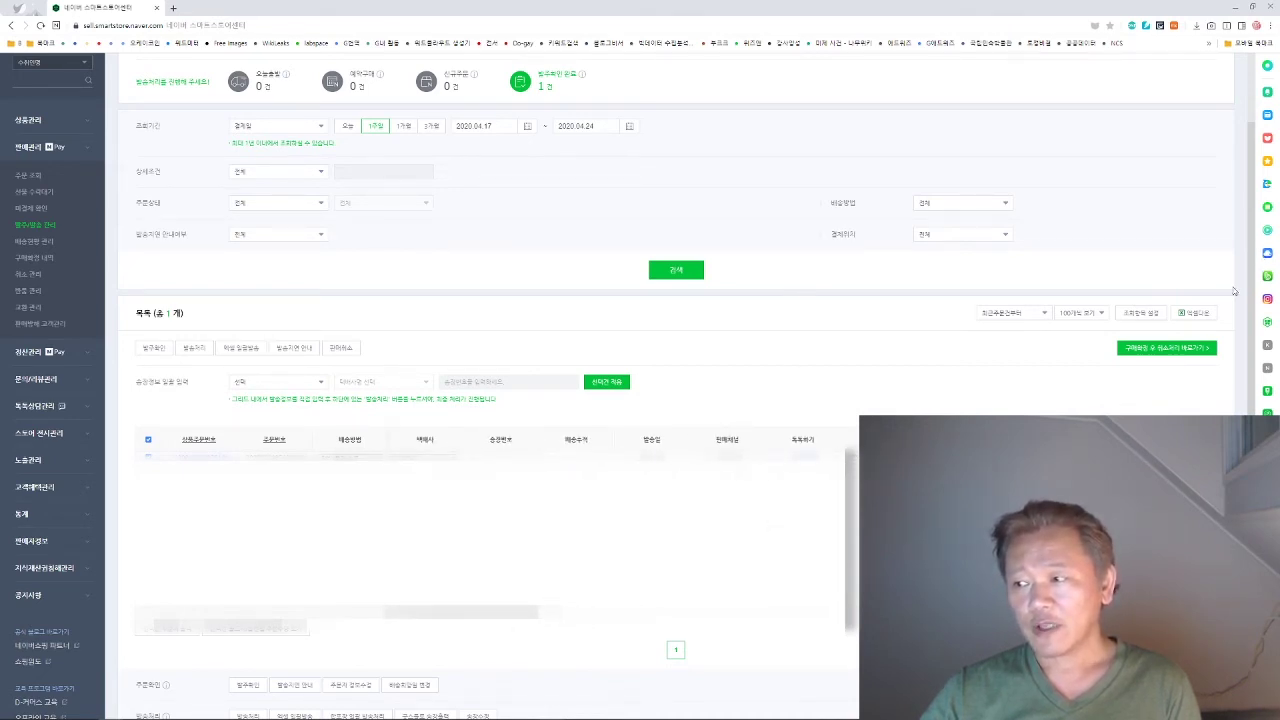
{"action": "left_click", "coordinate": [1196, 313]}
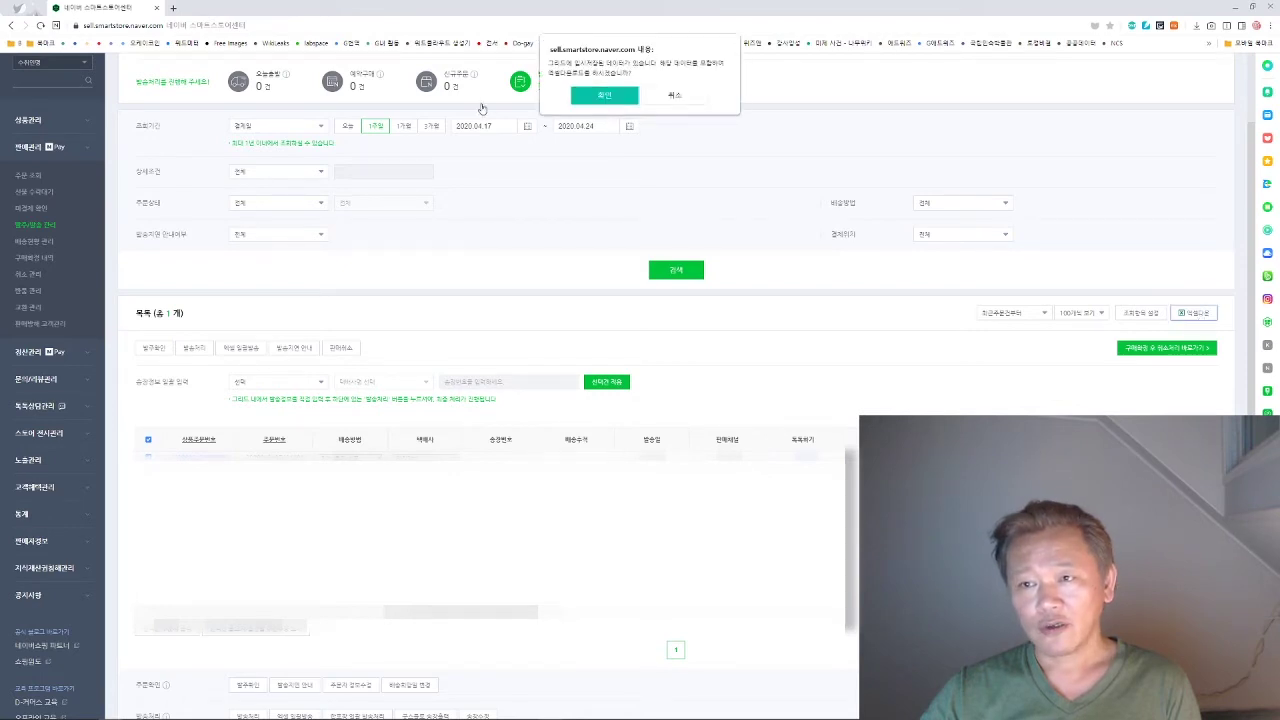
{"action": "left_click", "coordinate": [604, 95]}
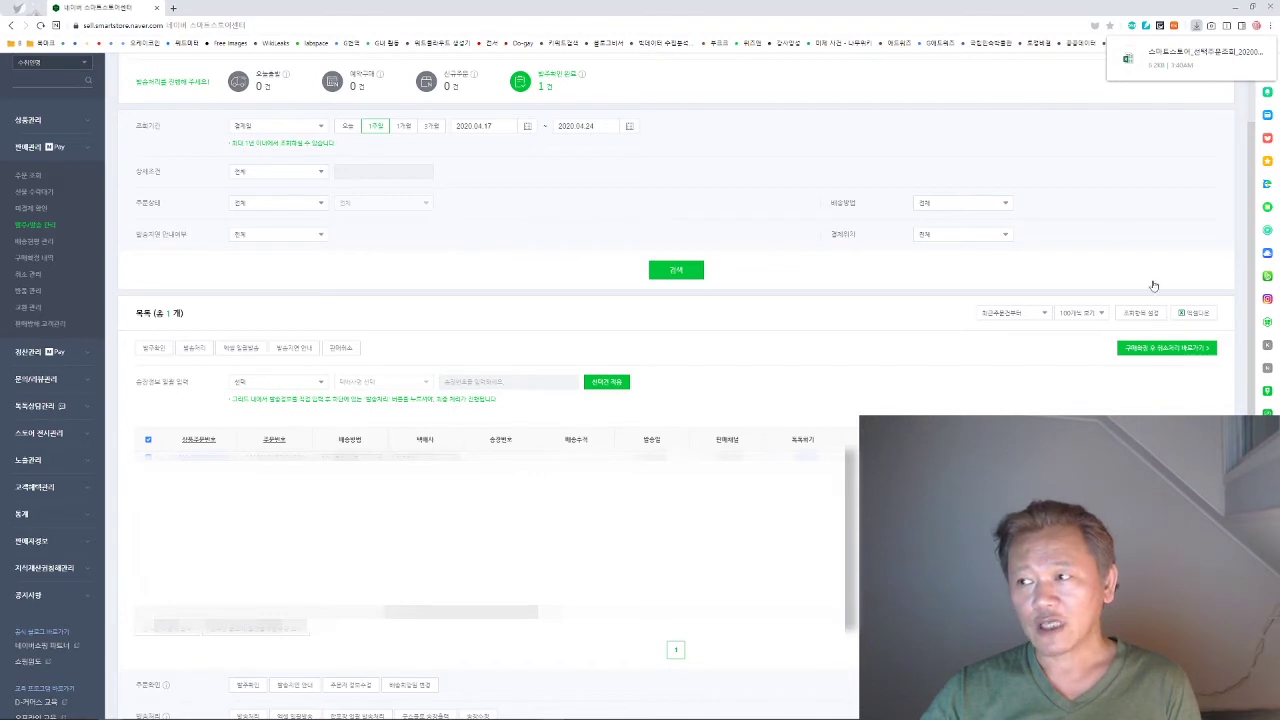
Step: Open the downloaded order workbook in Excel with editing enabled and delete the instruction text in row 1
{"action": "left_click", "coordinate": [1258, 60]}
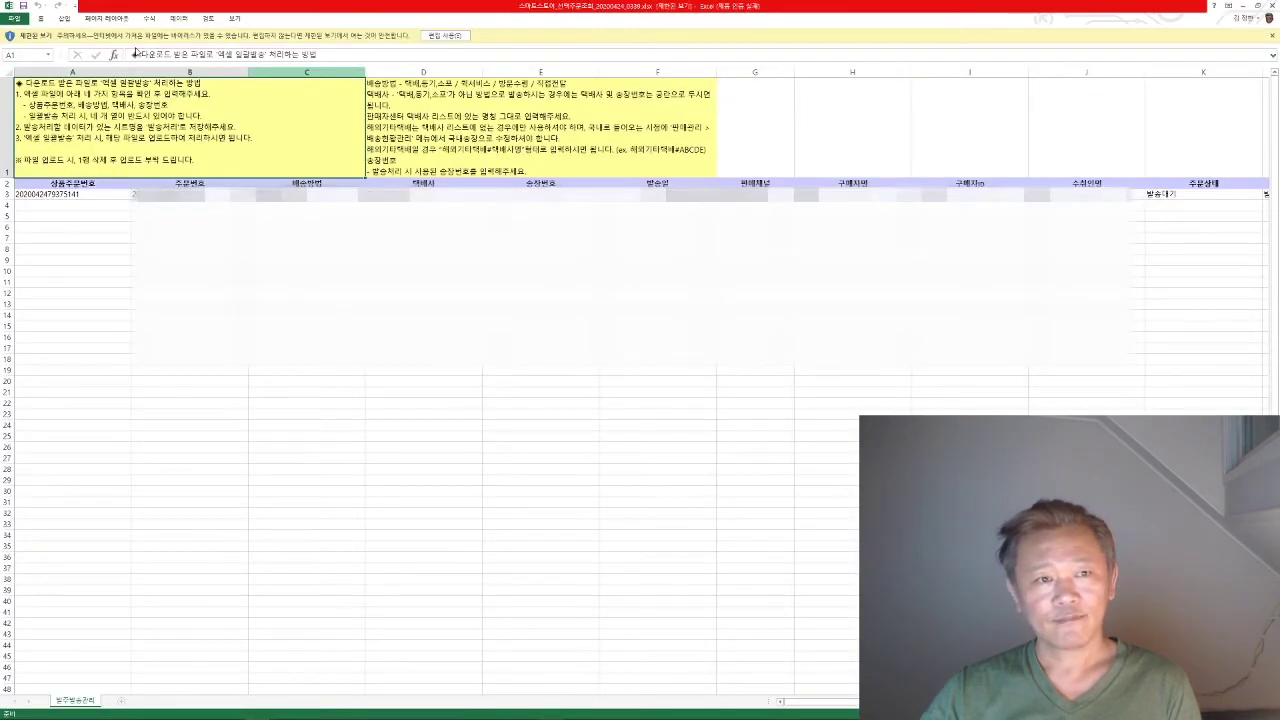
{"action": "left_click", "coordinate": [447, 35]}
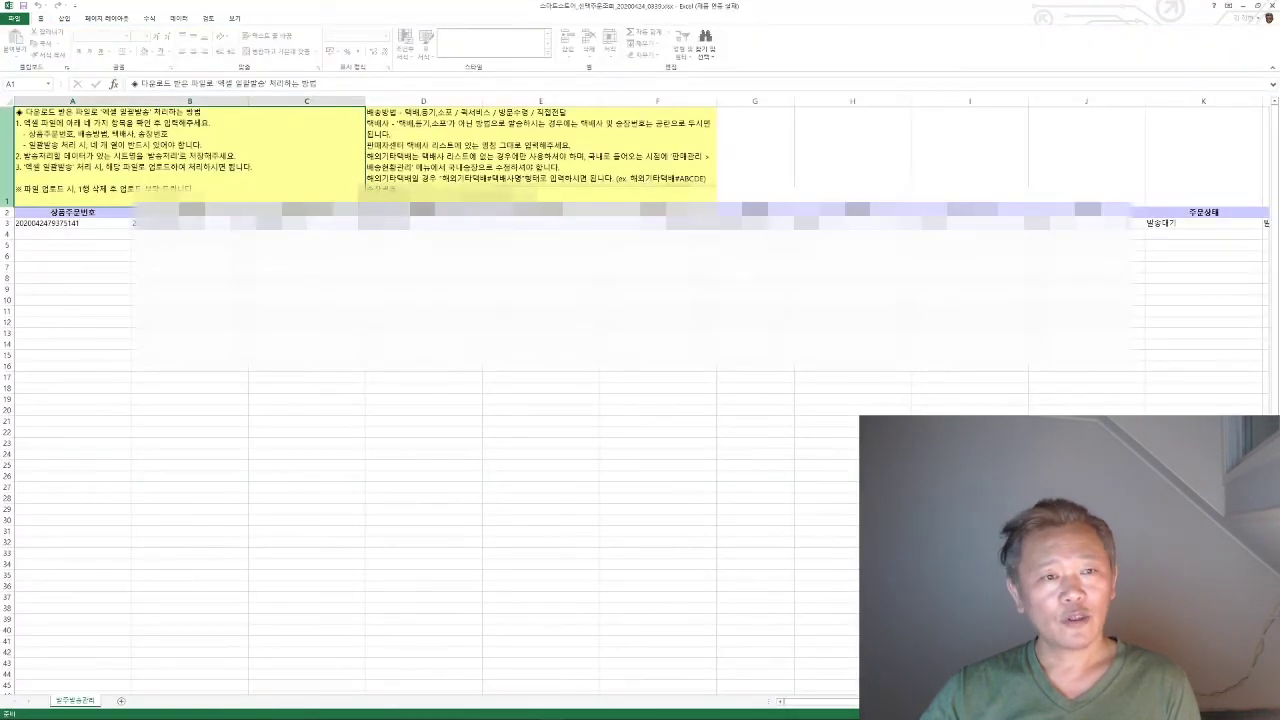
{"action": "left_click", "coordinate": [6, 133]}
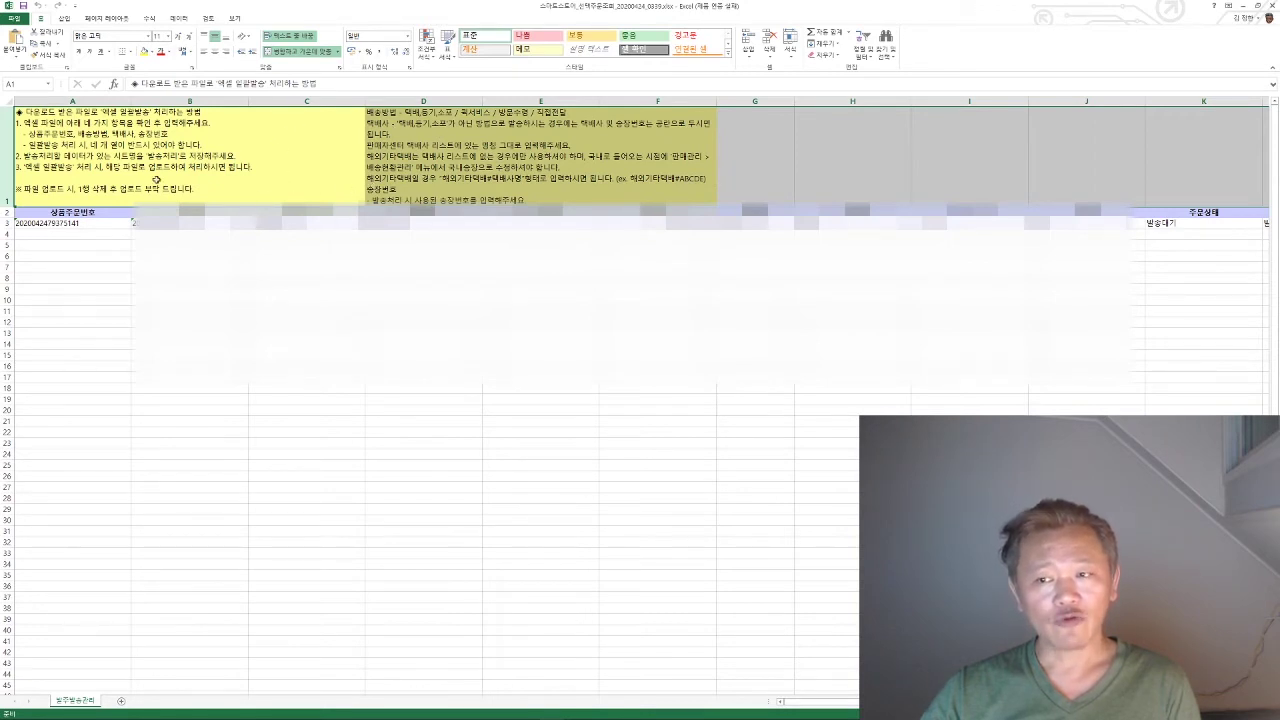
{"action": "right_click", "coordinate": [7, 155]}
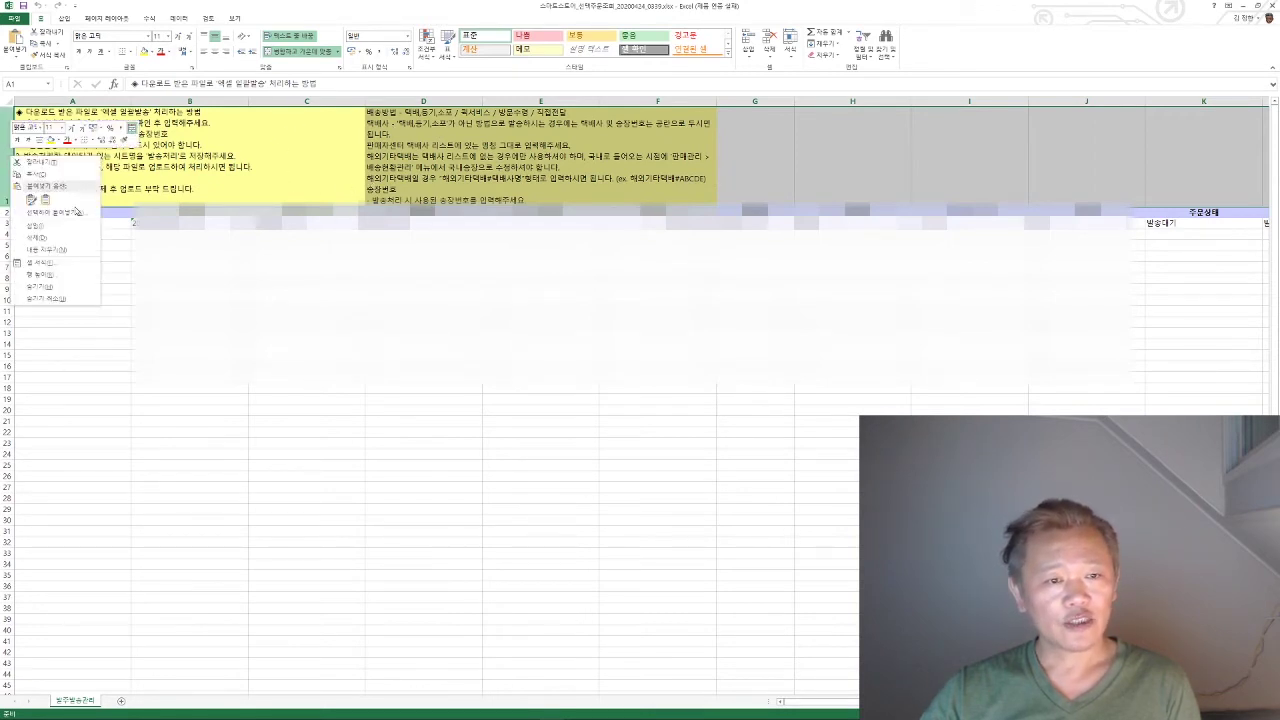
{"action": "left_click", "coordinate": [60, 241]}
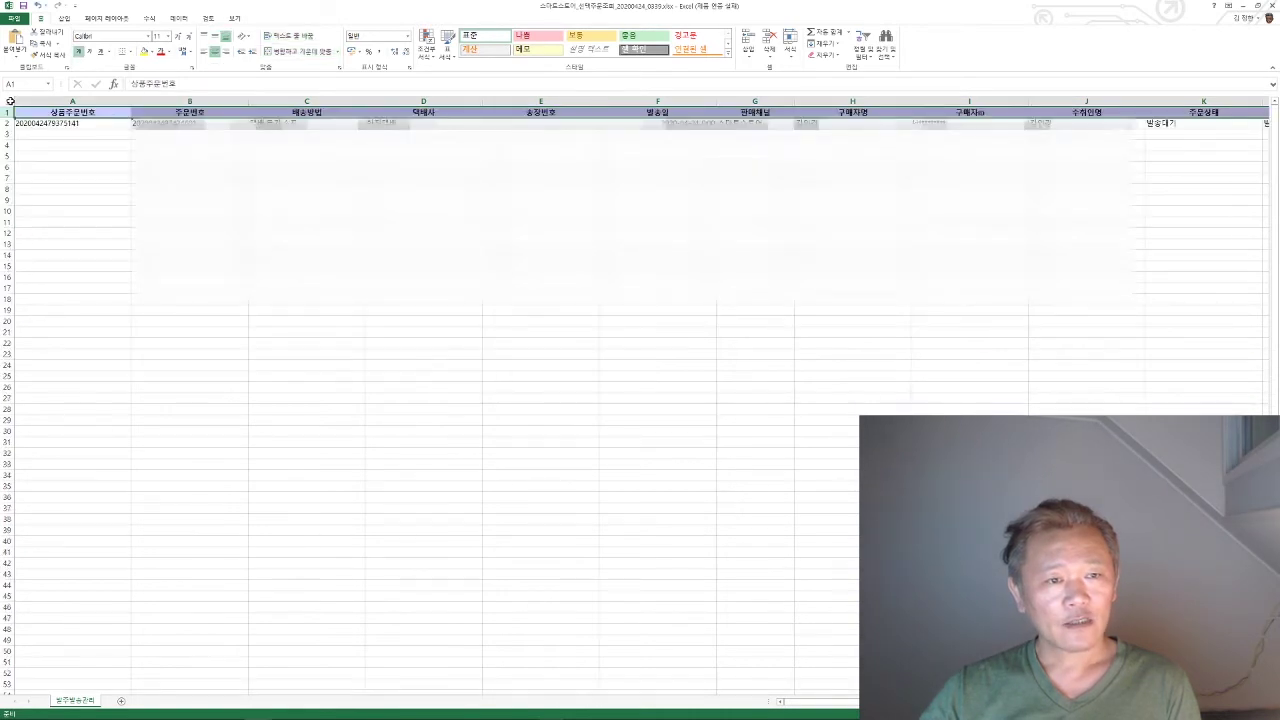
Step: Auto-fit the width of all columns in the order sheet to their contents
{"action": "left_click", "coordinate": [8, 100]}
{"action": "double_click", "coordinate": [128, 101]}
{"action": "left_click_drag", "start_coordinate": [48, 101], "coordinate": [742, 105]}
Step: Review the order sheet's columns from the product name through delivery, recipient and payment details to the buyer contact
{"action": "left_click", "coordinate": [760, 123]}
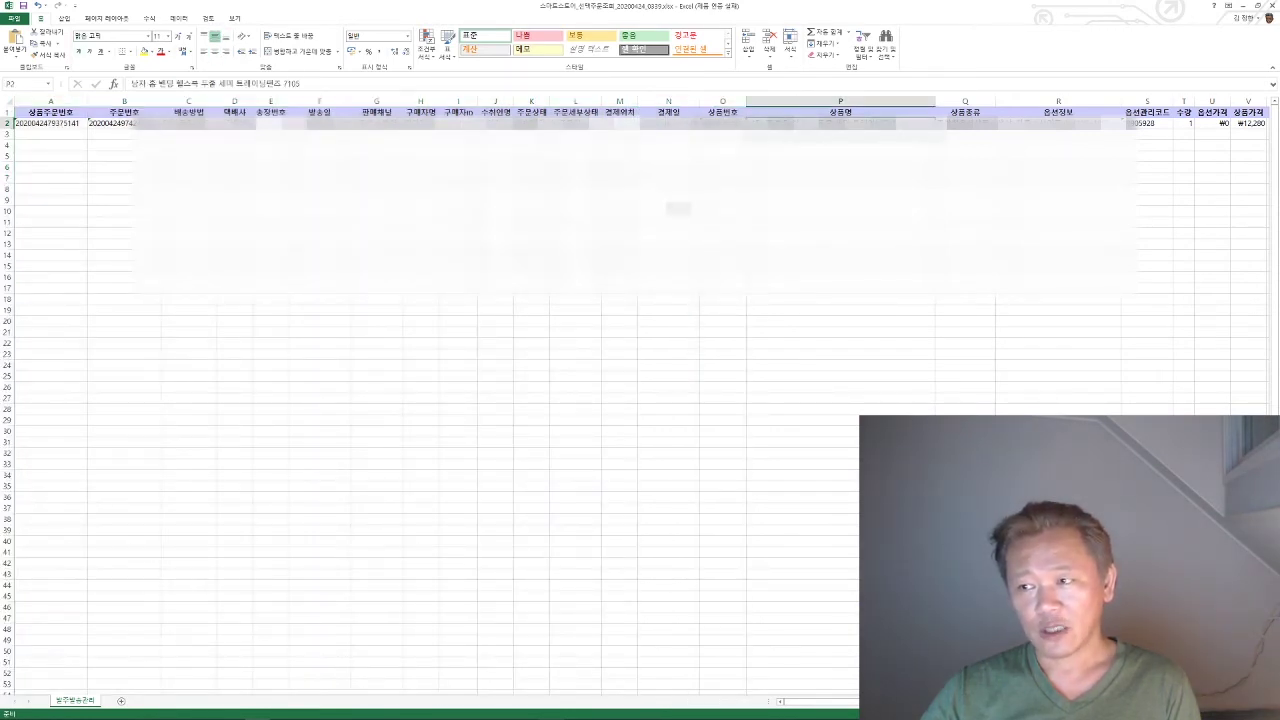
{"action": "left_click_drag", "start_coordinate": [800, 704], "coordinate": [850, 704]}
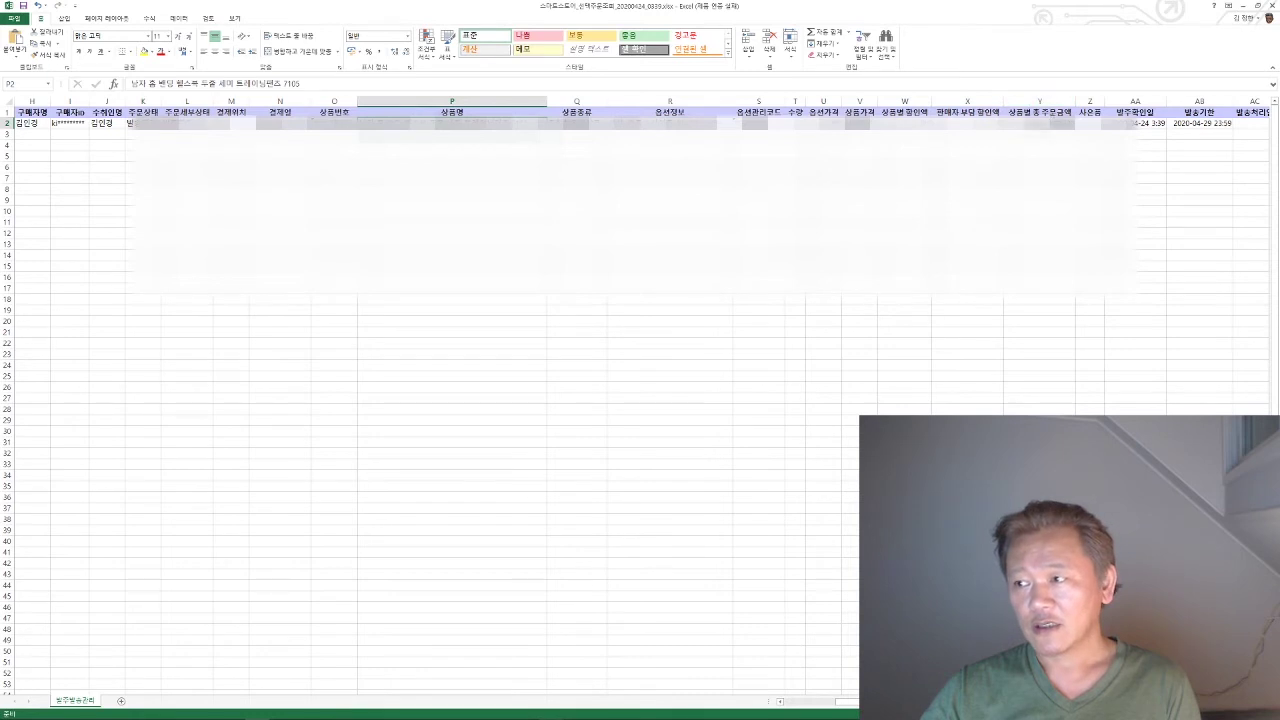
{"action": "scroll", "coordinate": [883, 137], "scroll_direction": "right", "scroll_amount": 3}
{"action": "scroll", "coordinate": [643, 396], "scroll_direction": "right", "scroll_amount": 3}
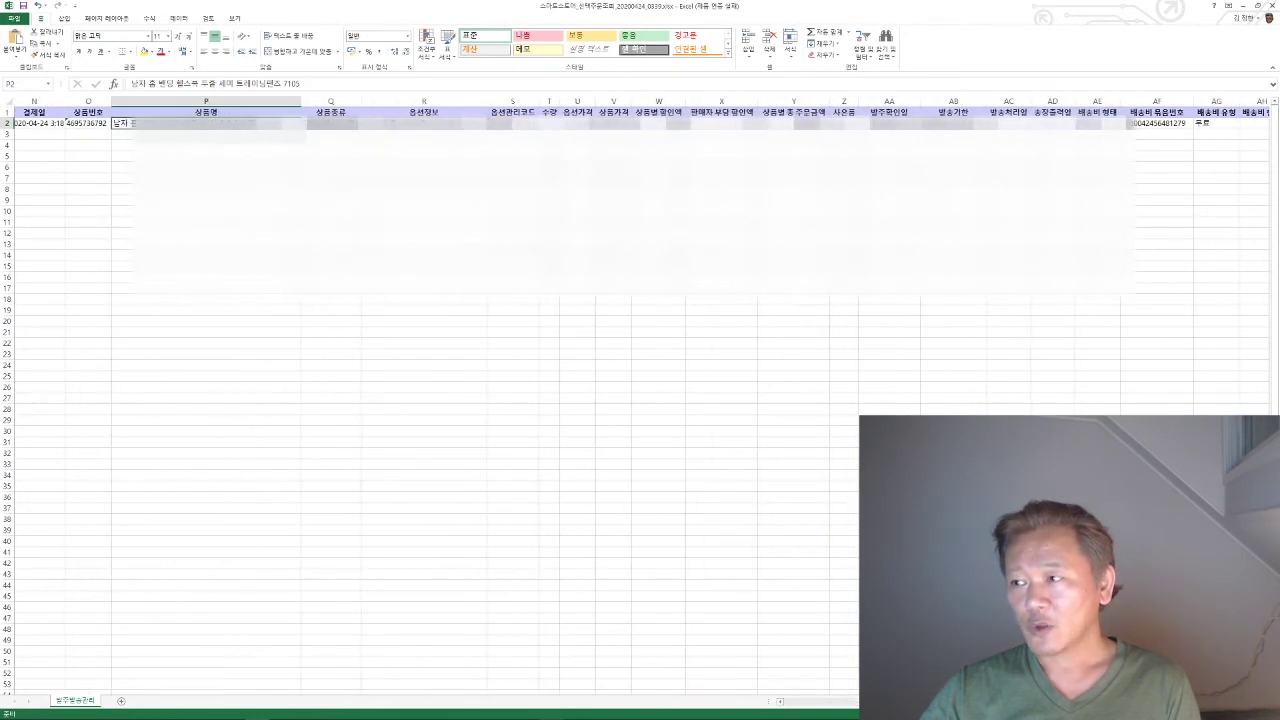
{"action": "scroll", "coordinate": [643, 396], "scroll_direction": "right", "scroll_amount": 10}
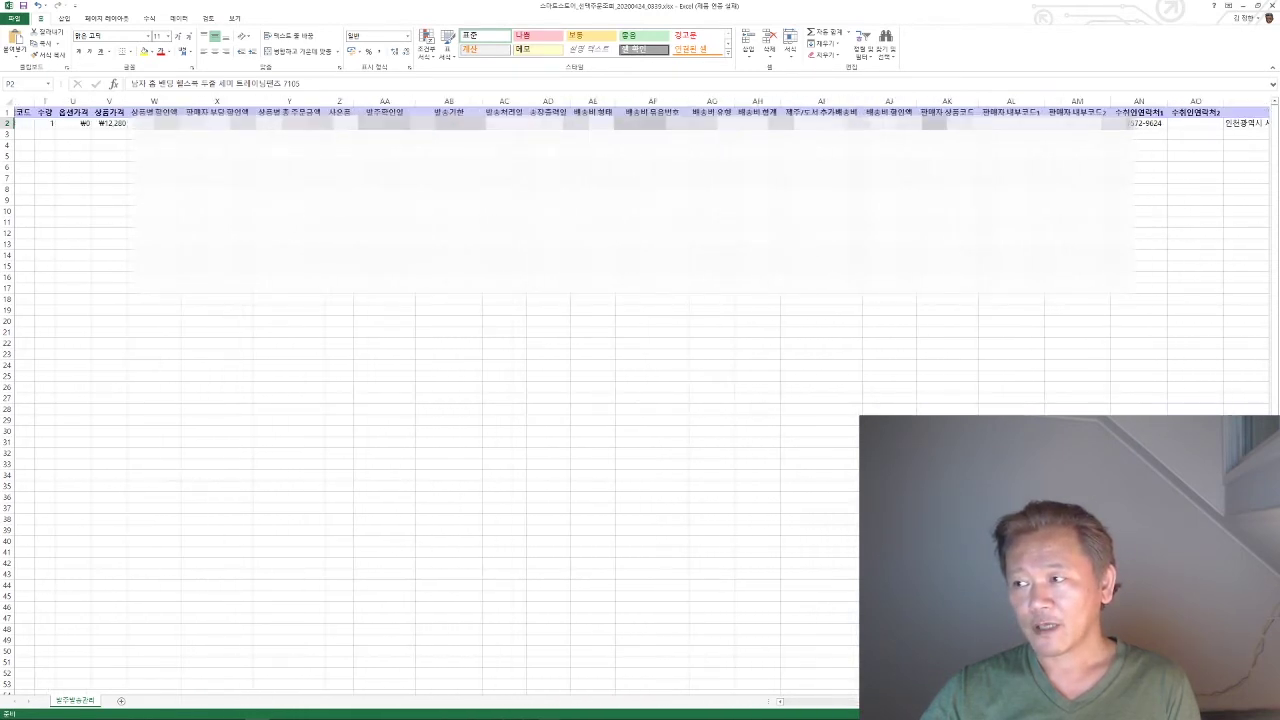
{"action": "scroll", "coordinate": [643, 396], "scroll_direction": "right", "scroll_amount": 6}
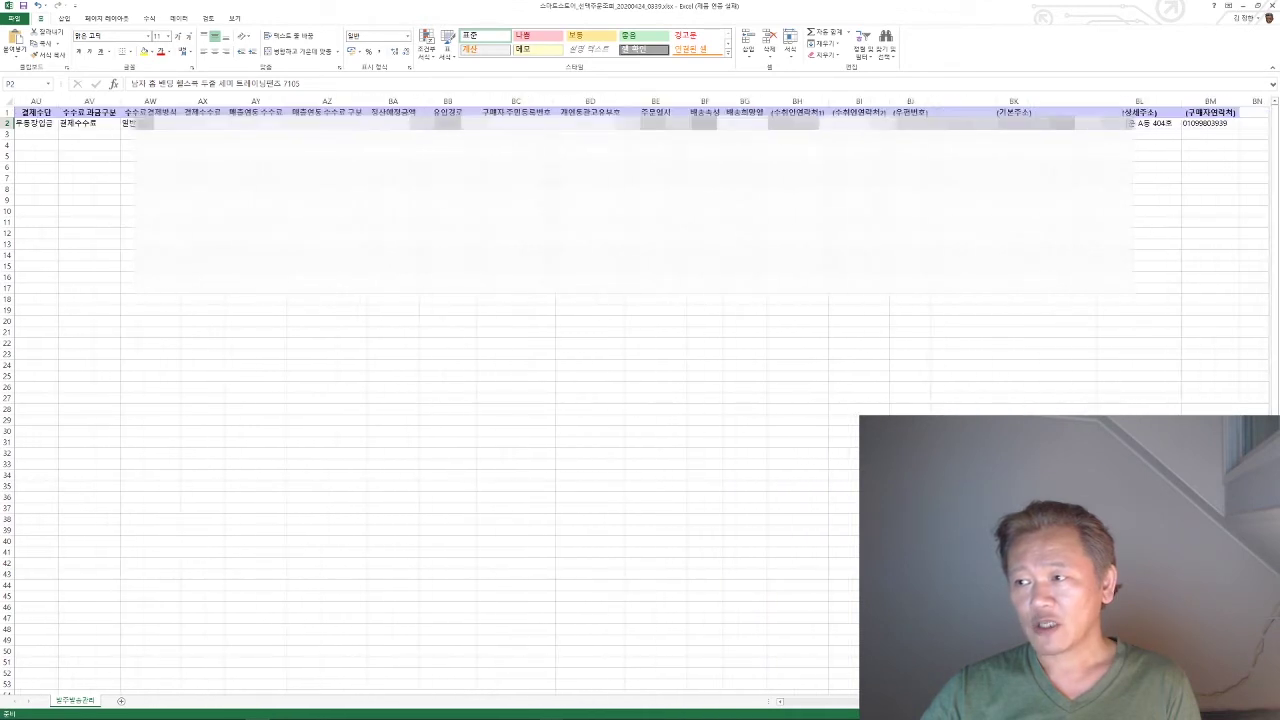
Step: Return to the order sheet's first columns, then switch to SmartStore Center and close the order management page to reach the dashboard
{"action": "scroll", "coordinate": [320, 346], "scroll_direction": "left", "scroll_amount": 20}
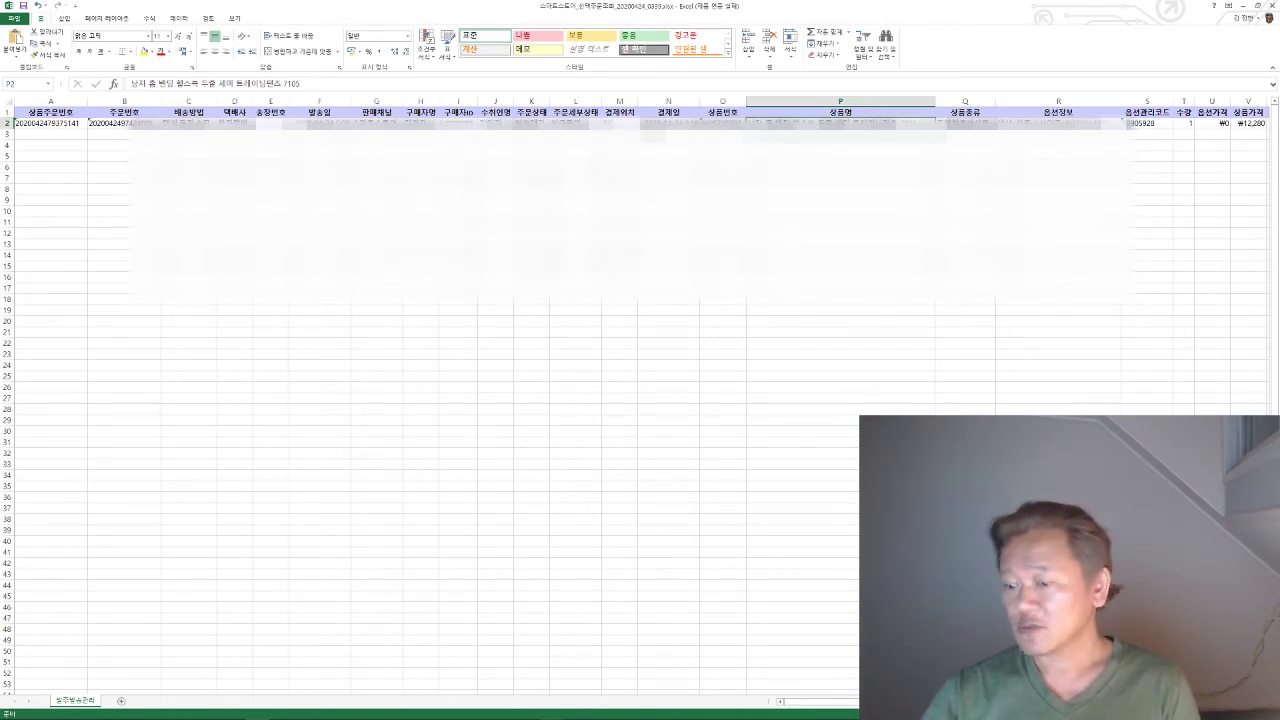
{"action": "mouse_move", "coordinate": [88, 713]}
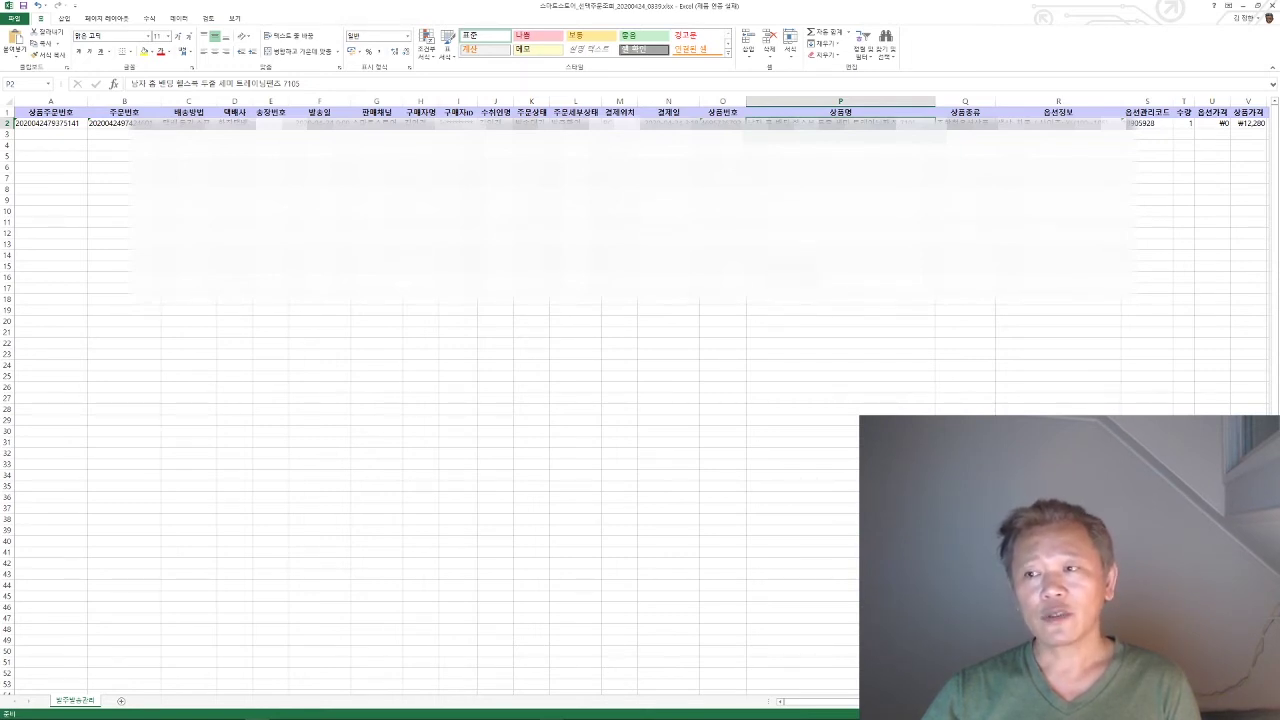
{"action": "left_click", "coordinate": [1243, 6]}
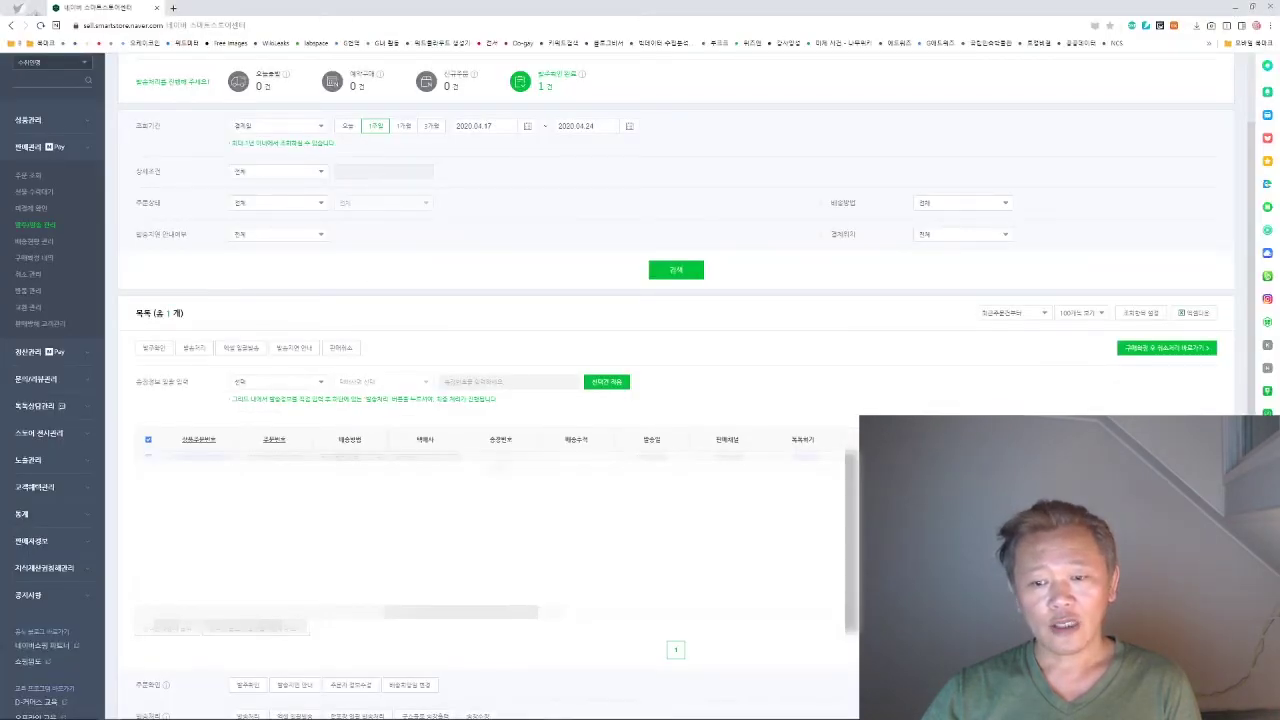
{"action": "key", "text": "ctrl+w"}
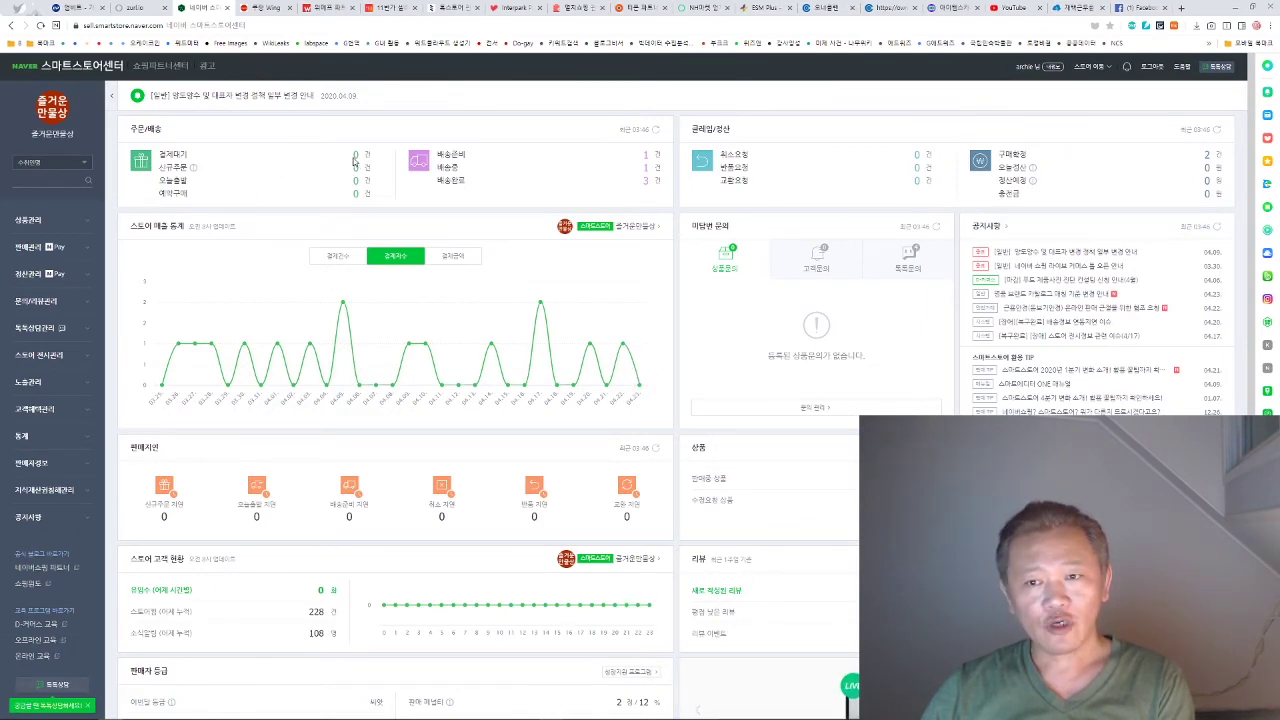
Step: Open the orders in delivery preparation (배송준비) from the dashboard and choose a courier (택배사) for the listed order
{"action": "left_click", "coordinate": [644, 157]}
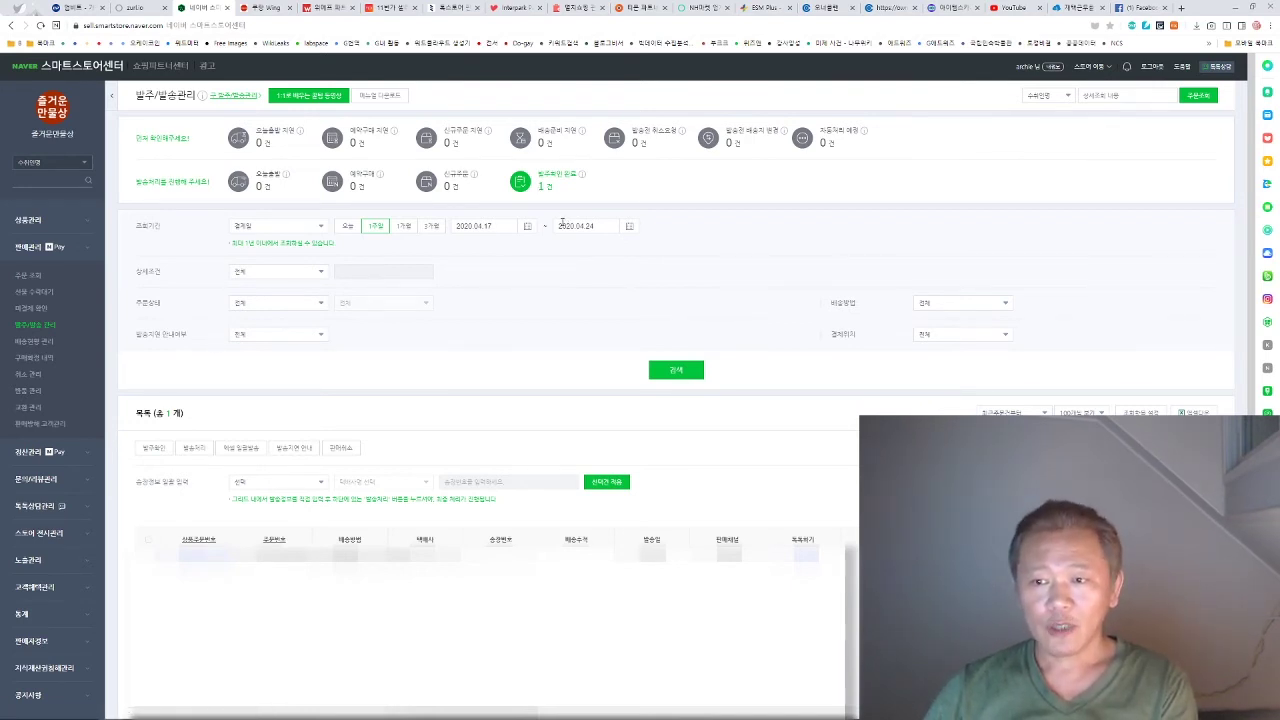
{"action": "left_click", "coordinate": [422, 555]}
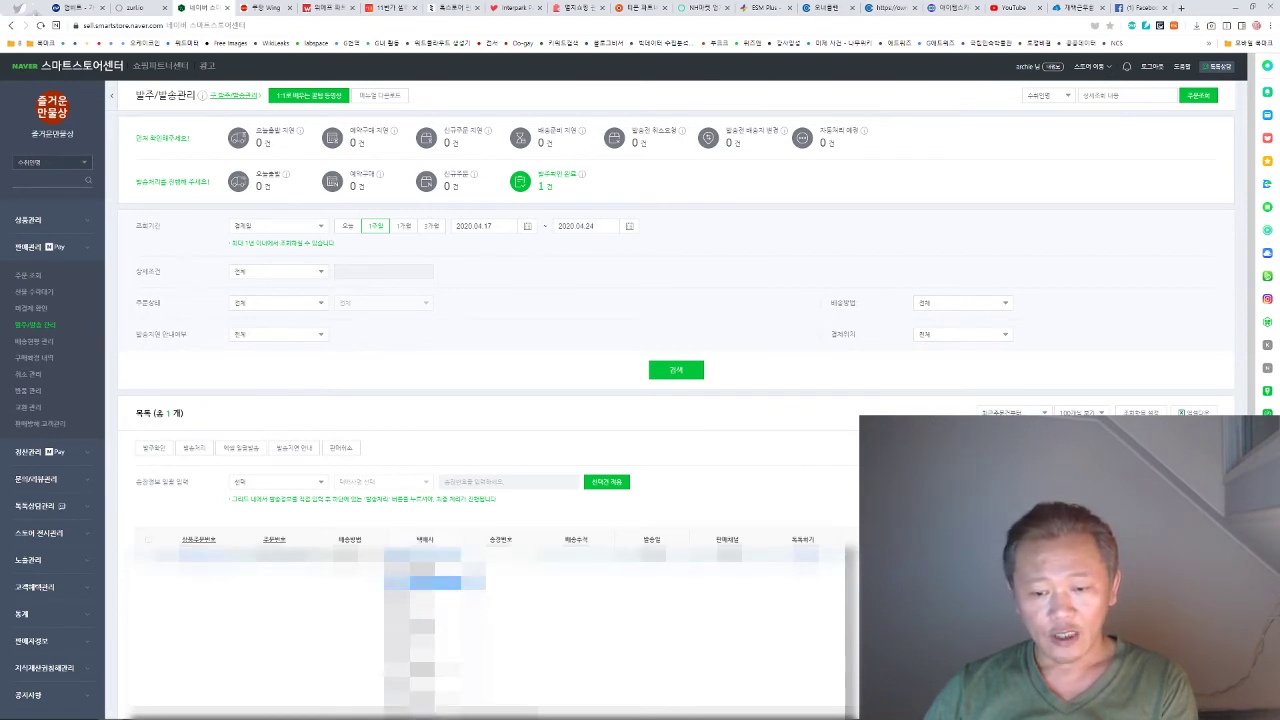
{"action": "left_click", "coordinate": [435, 582]}
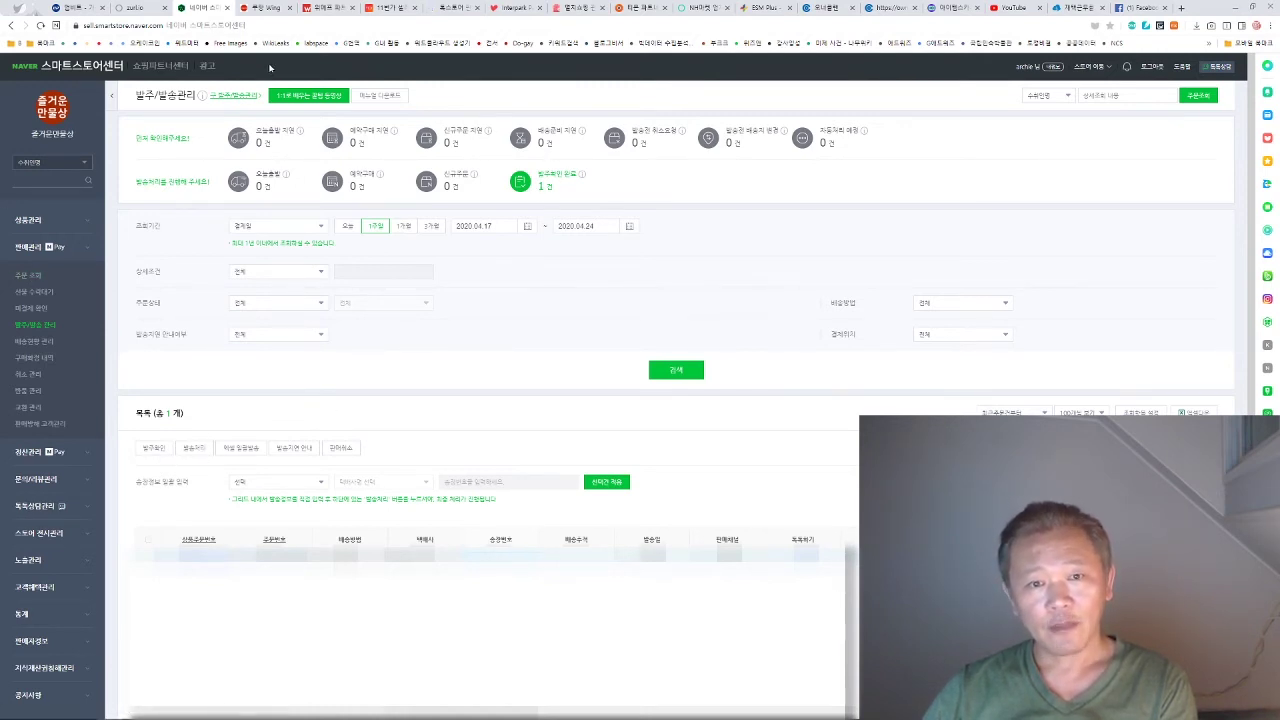
Step: From the dashboard, view the orders in transit (배송중) and the delivered orders (배송완료) in delivery status management
{"action": "left_click", "coordinate": [92, 66]}
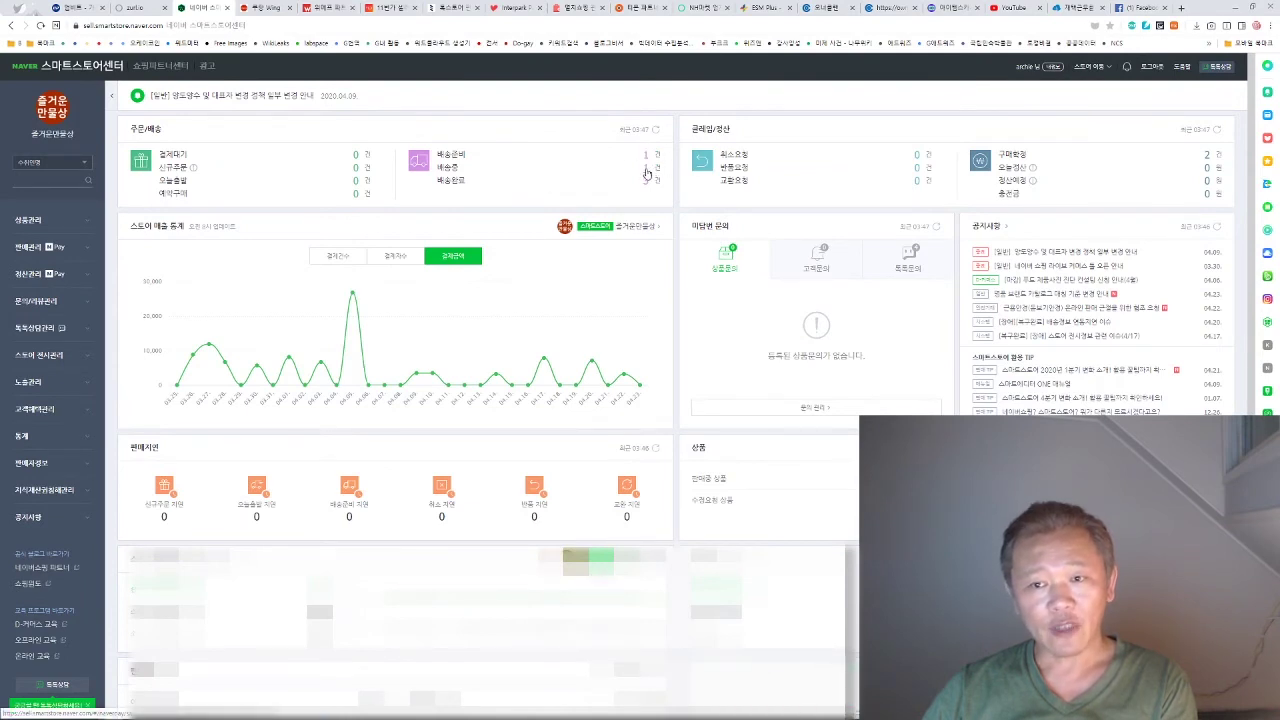
{"action": "left_click", "coordinate": [646, 173]}
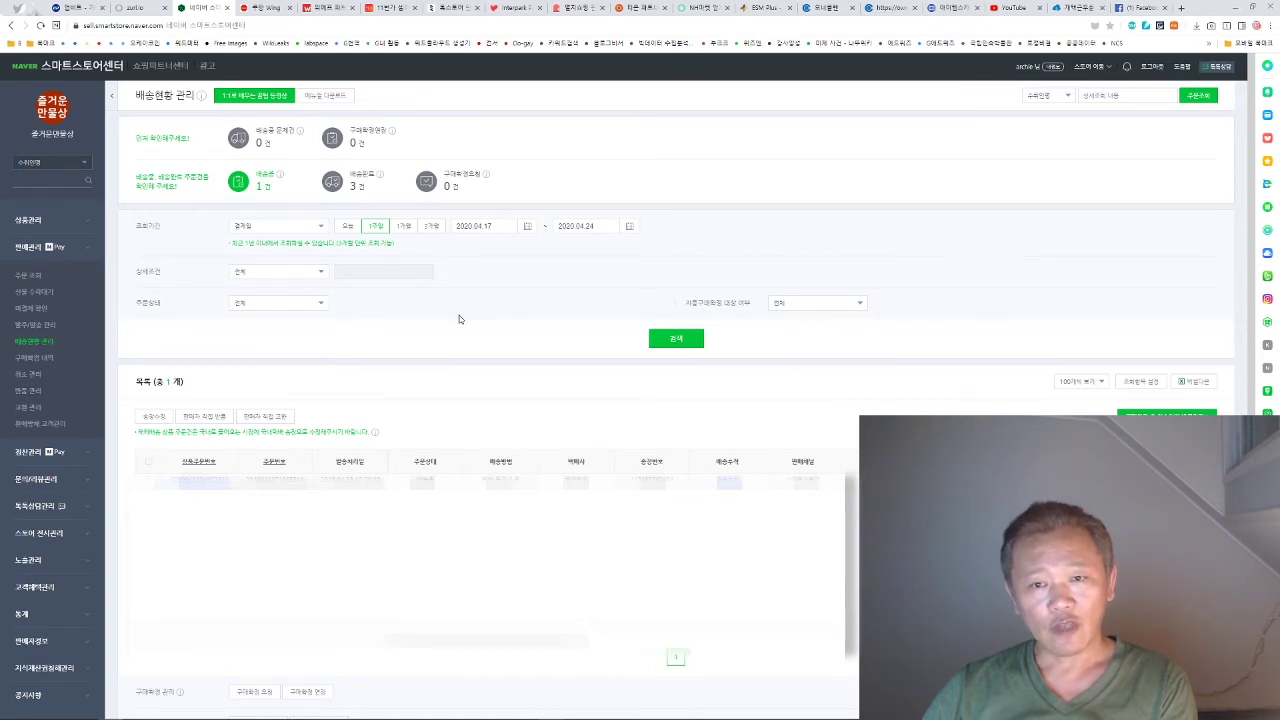
{"action": "key", "text": "alt+Left"}
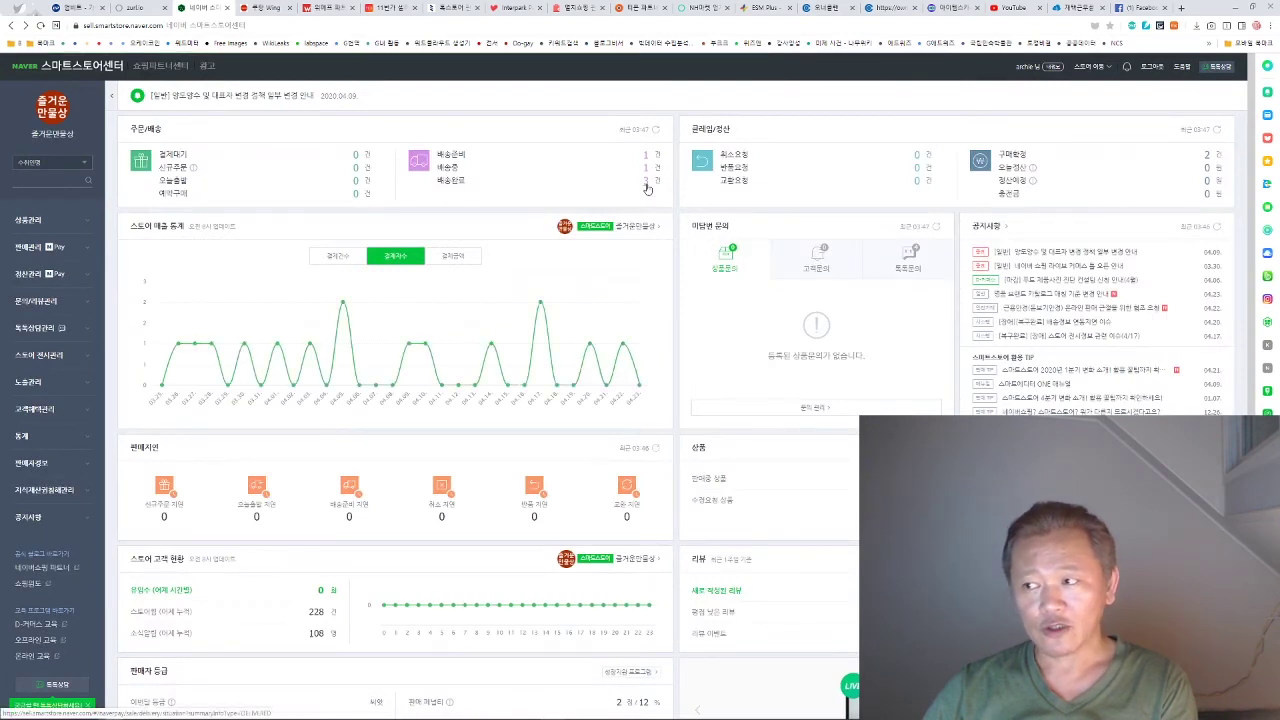
{"action": "left_click", "coordinate": [646, 186]}
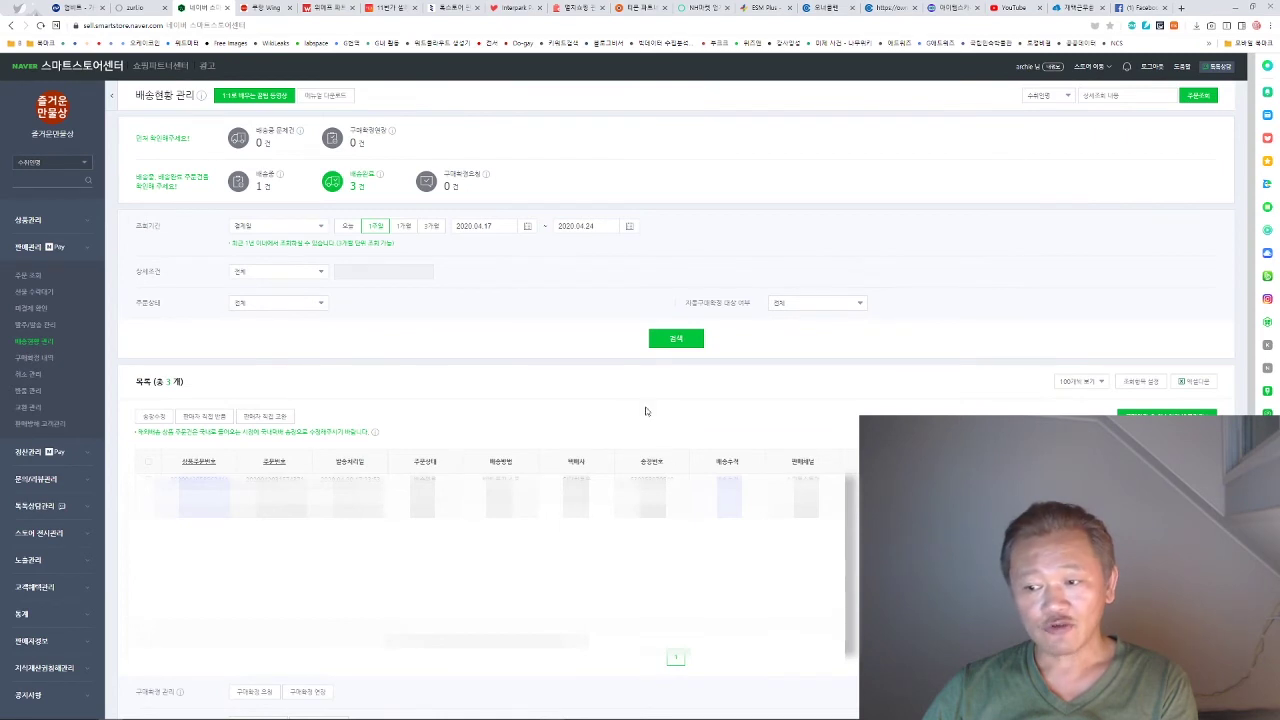
Step: Return to the dashboard and show the payment amount (결제금액) chart in the store sales statistics
{"action": "key", "text": "alt+Left"}
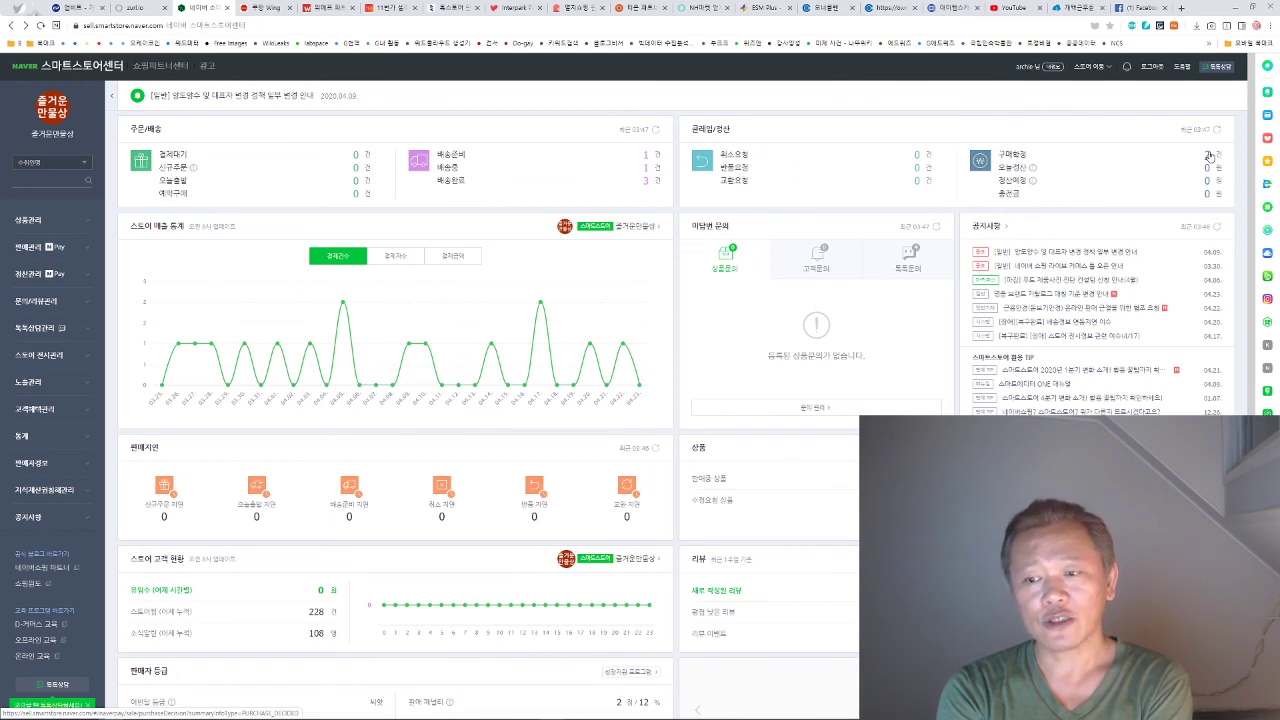
{"action": "left_click", "coordinate": [453, 256]}
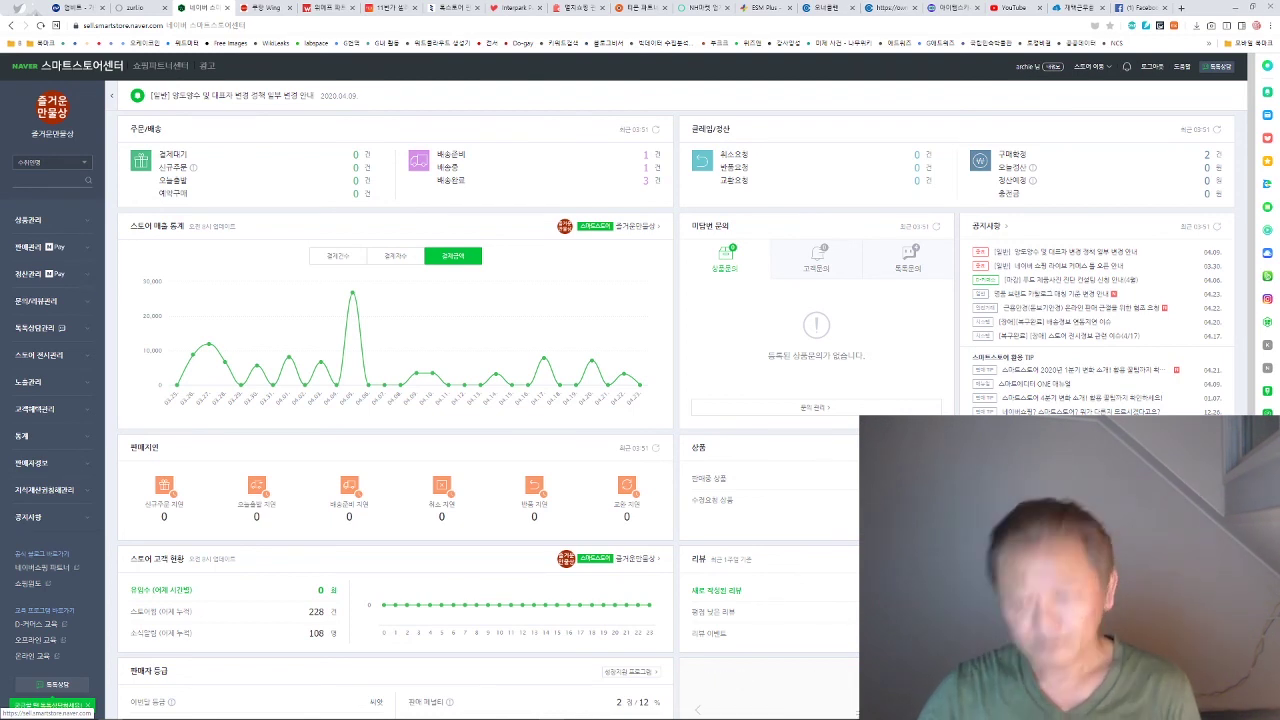
{"action": "mouse_move", "coordinate": [88, 711]}
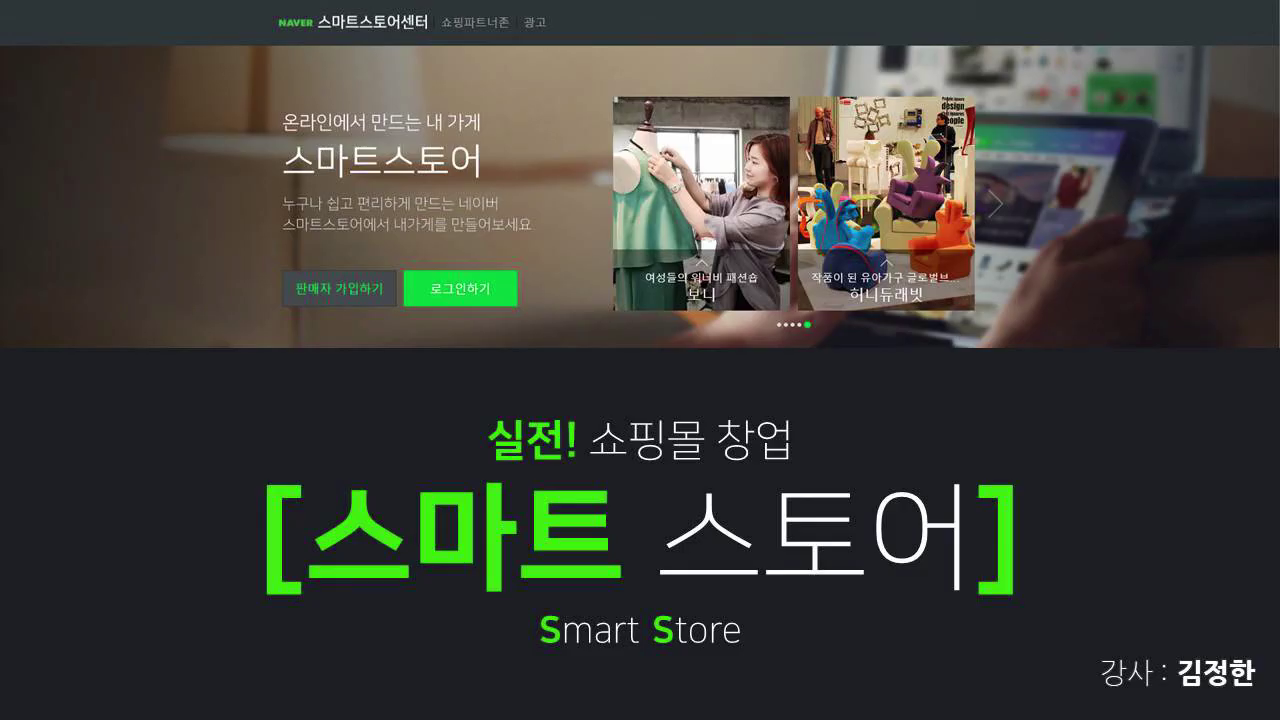